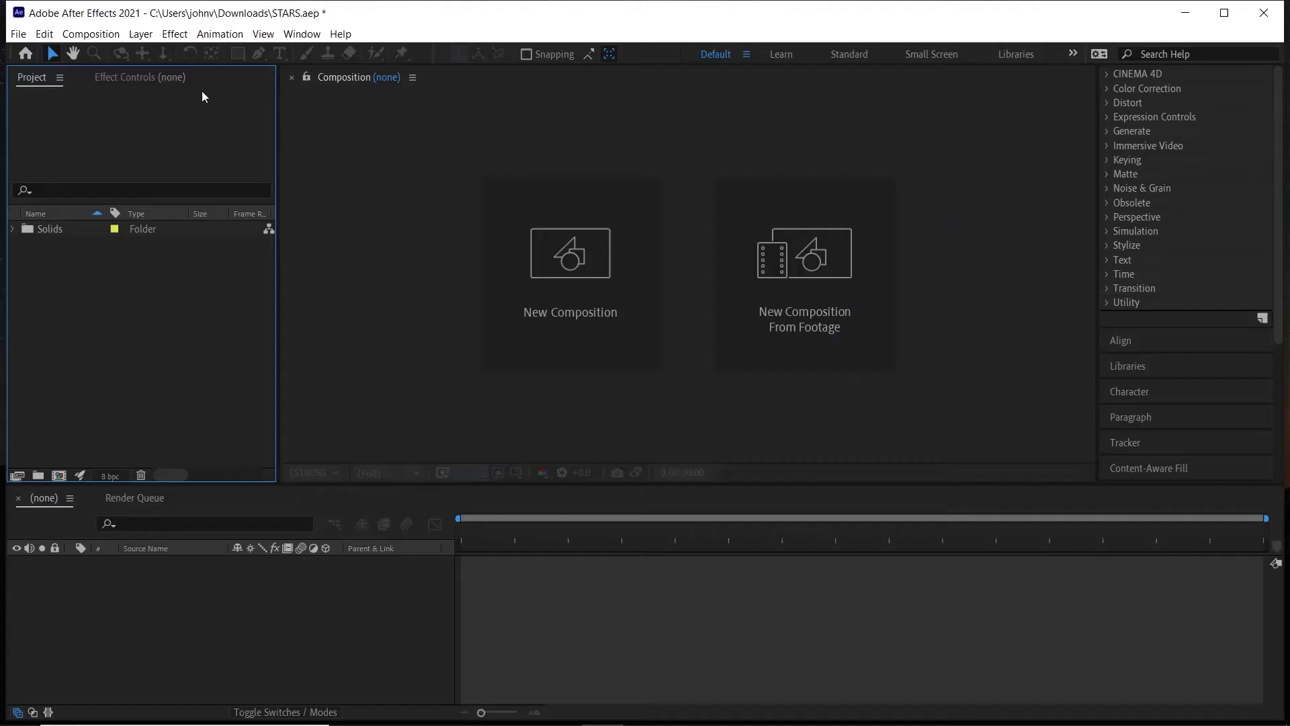
# Create a new 1920×1080, 29.97 fps, 30-second composition named STAR LOOP.
pyautogui.click(101, 37)
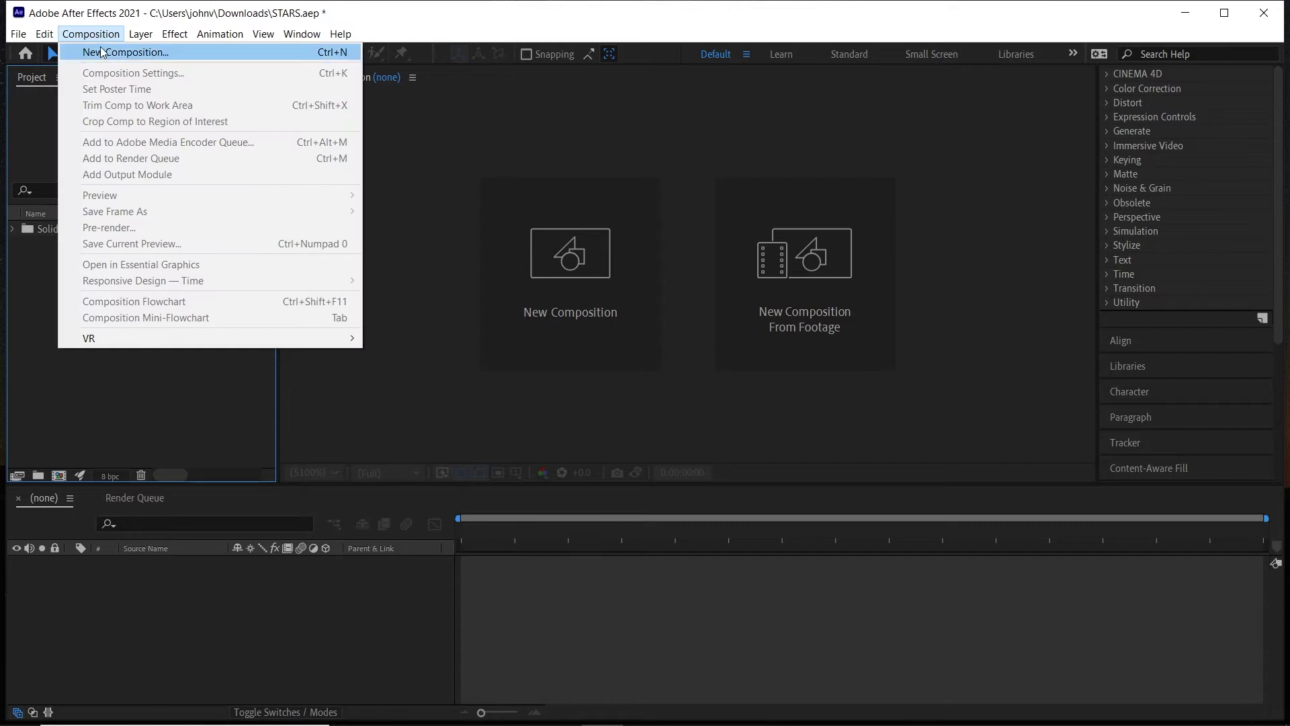
pyautogui.click(104, 52)
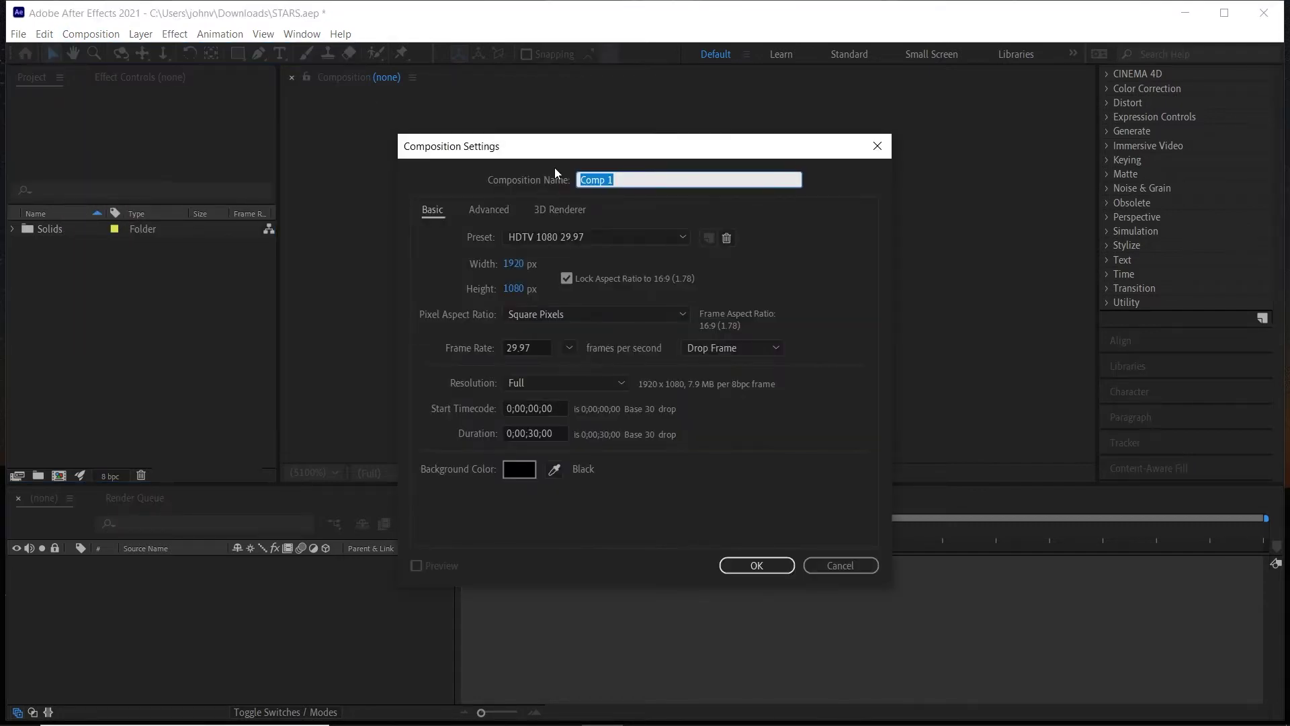
pyautogui.write('STARSLOOP')
pyautogui.click(754, 566)
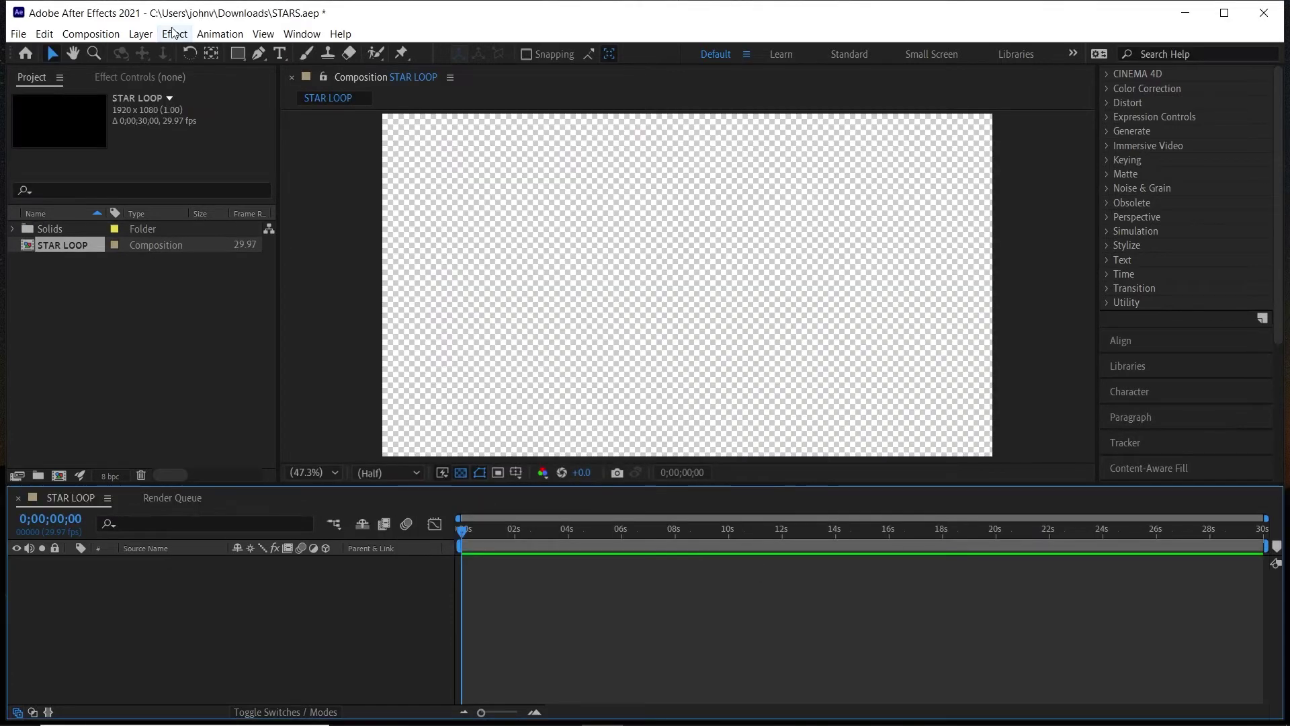
# Add a new solid layer to the composition and name it STARS.
pyautogui.click(140, 34)
pyautogui.click(141, 34)
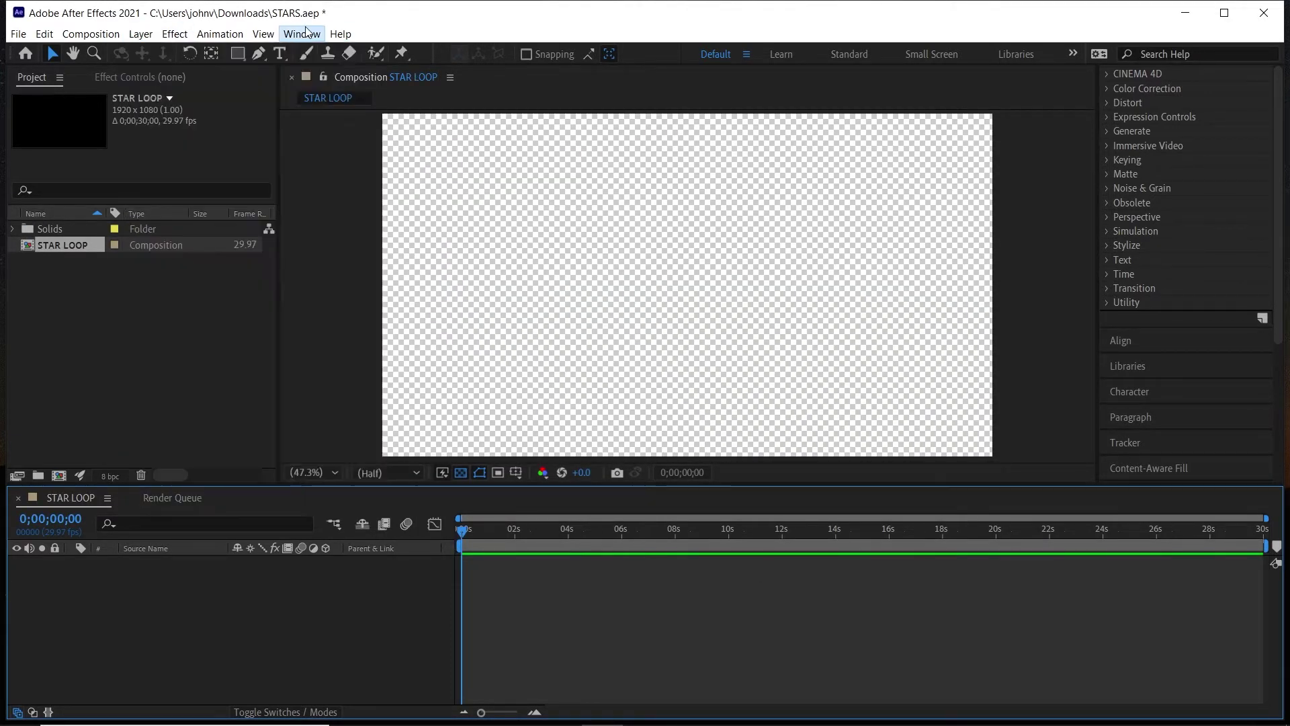
pyautogui.click(306, 31)
pyautogui.click(140, 34)
pyautogui.moveTo(251, 58)
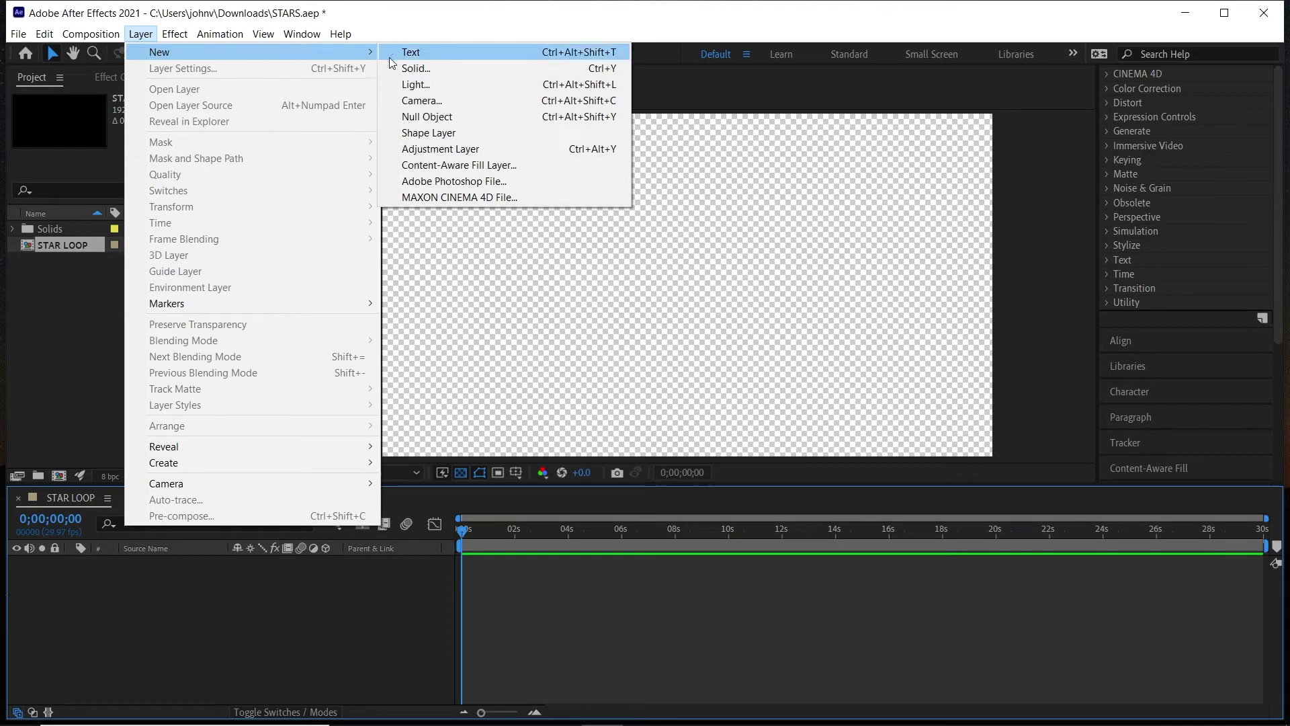
pyautogui.click(407, 68)
pyautogui.write('S')
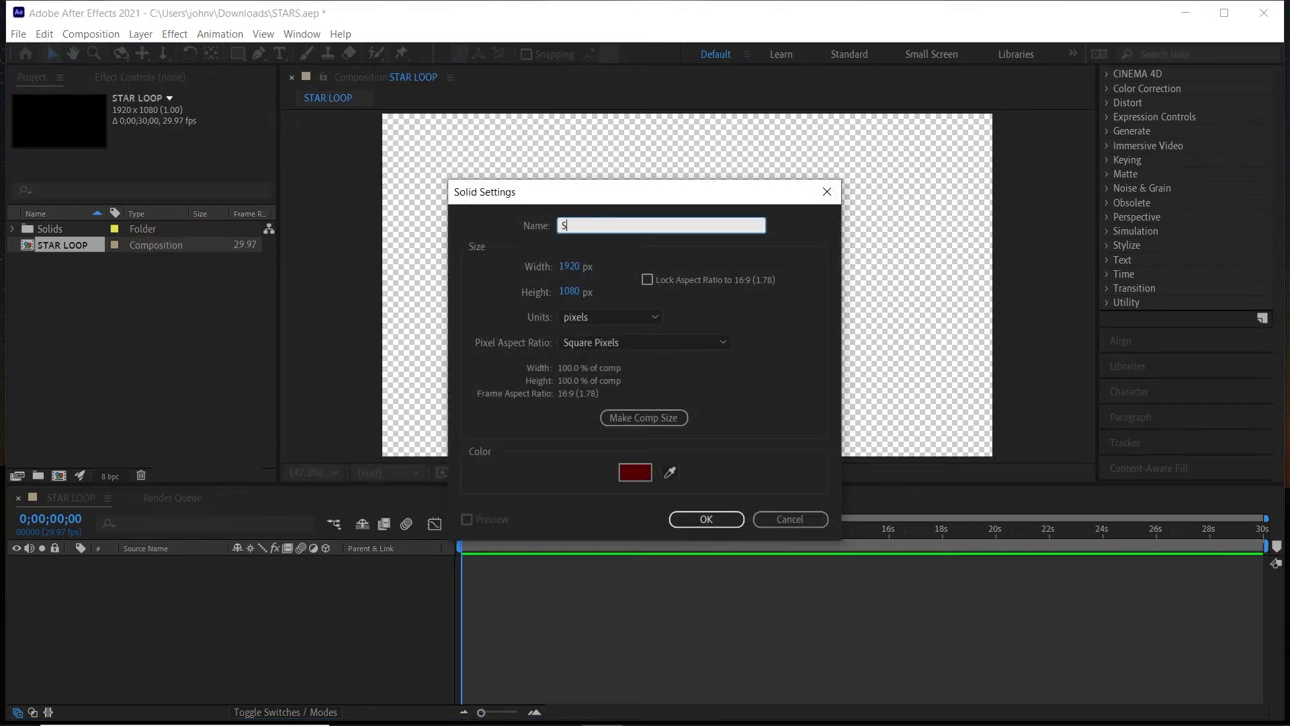
pyautogui.write('TARS')
# Set the STARS solid's colour to pure black (000000) and create the layer.
pyautogui.click(635, 472)
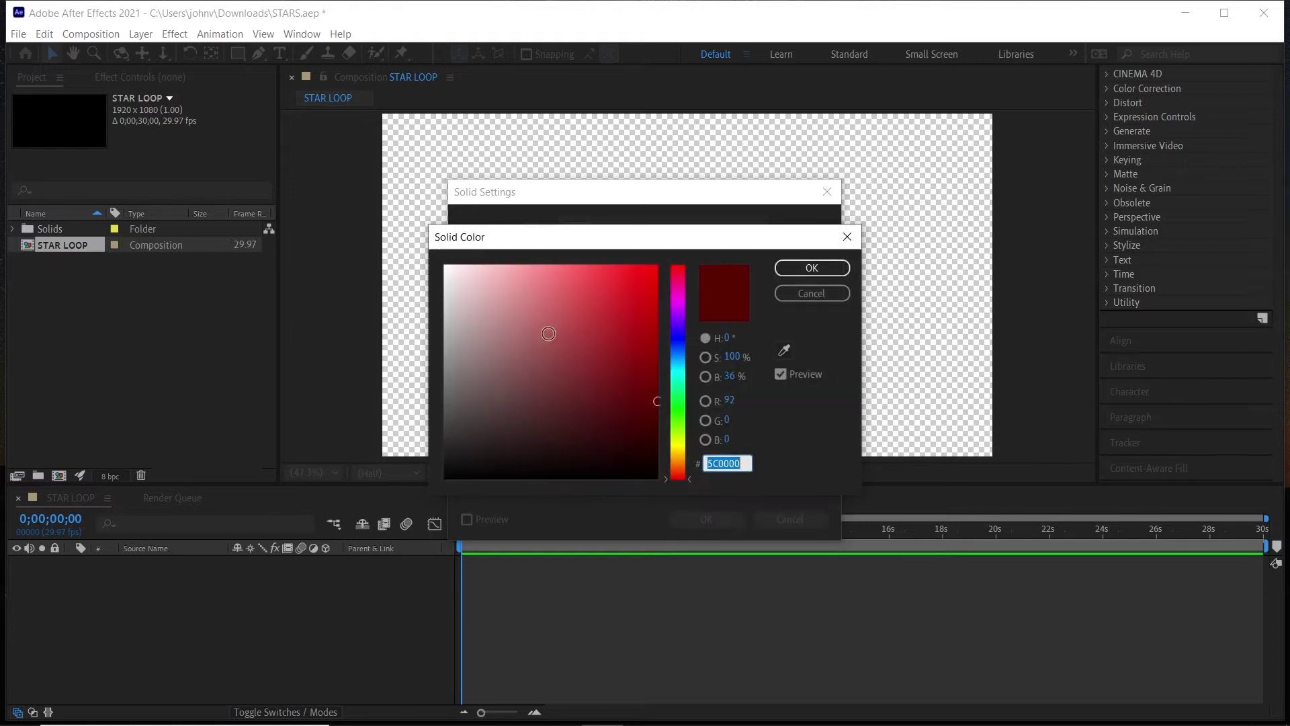
pyautogui.moveTo(475, 417); pyautogui.dragTo(411, 505)
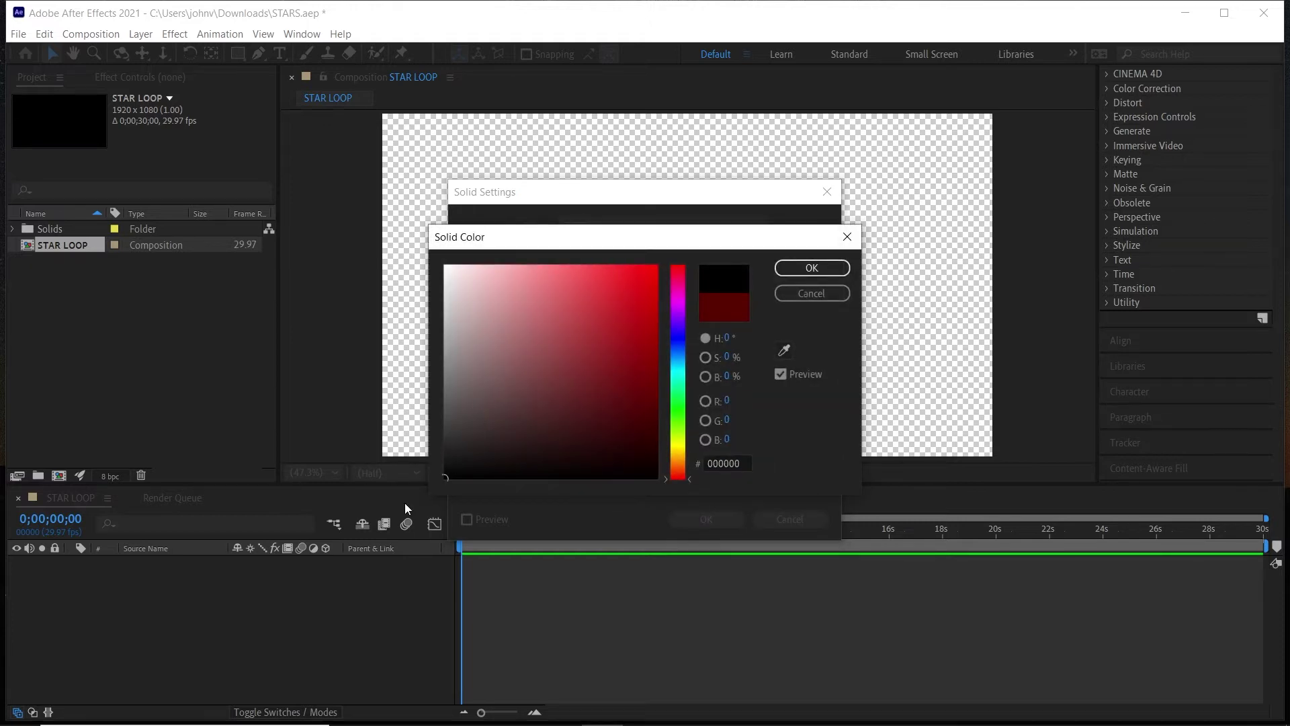
pyautogui.click(803, 267)
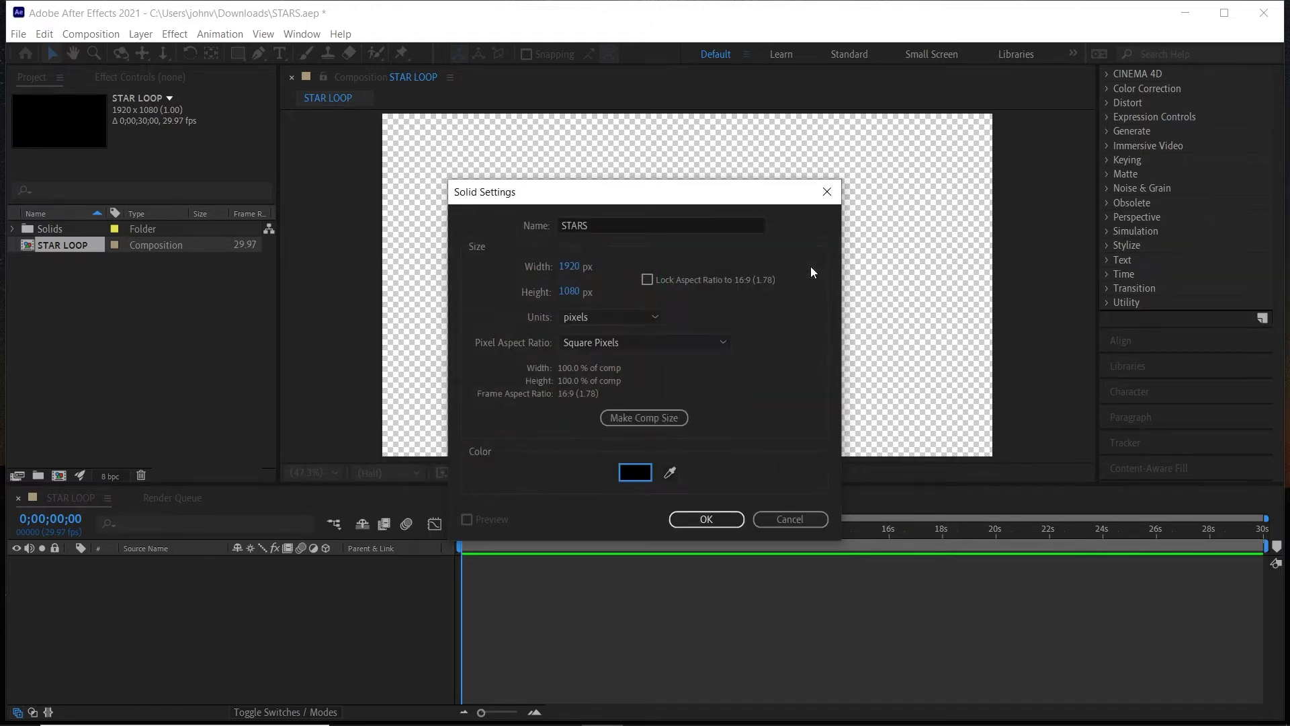
pyautogui.click(715, 526)
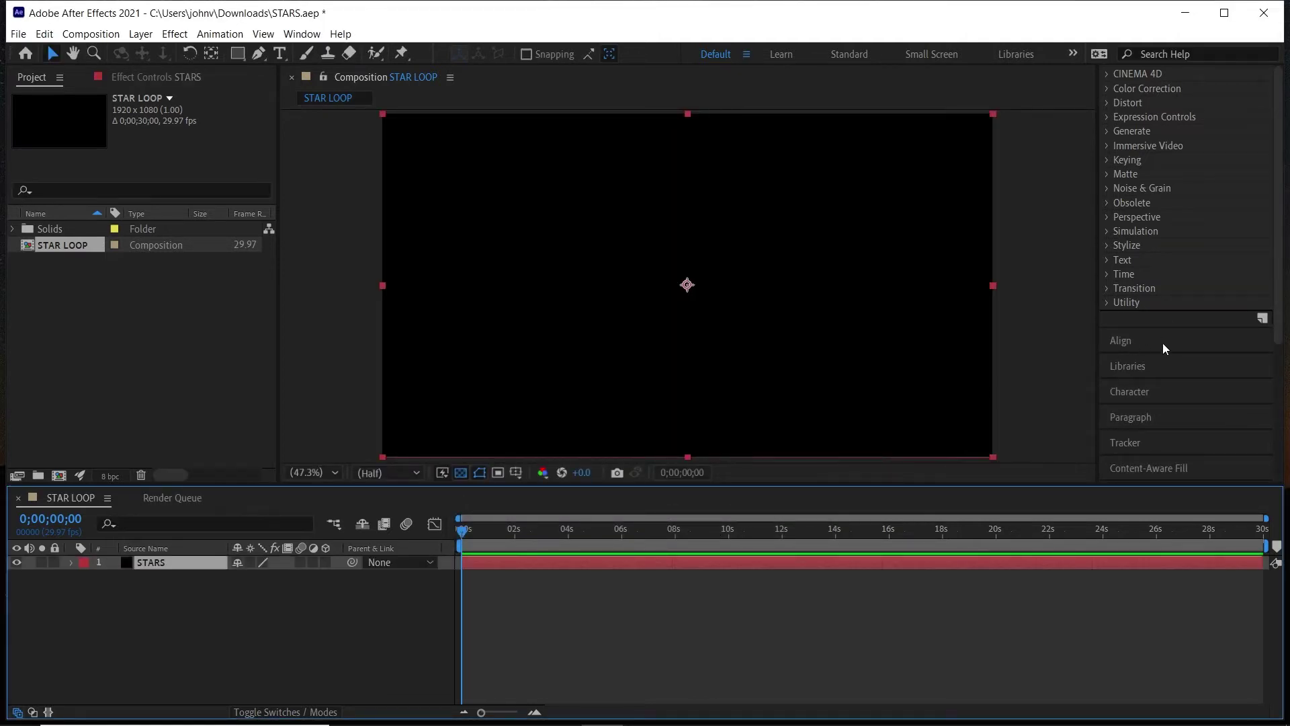
# Search Effects & Presets for 'fra' and apply Fractal Noise to the STARS layer.
pyautogui.scroll(5, 1162, 343)
pyautogui.click(1160, 174)
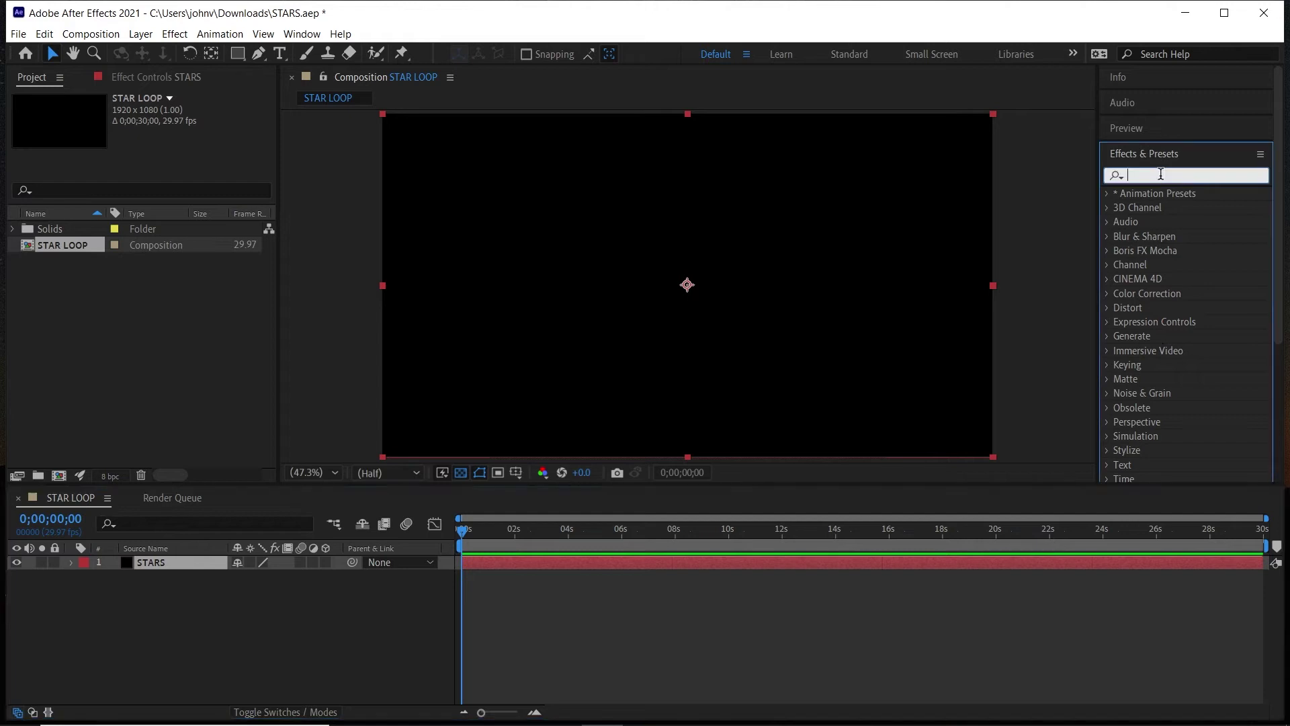
pyautogui.write('fra')
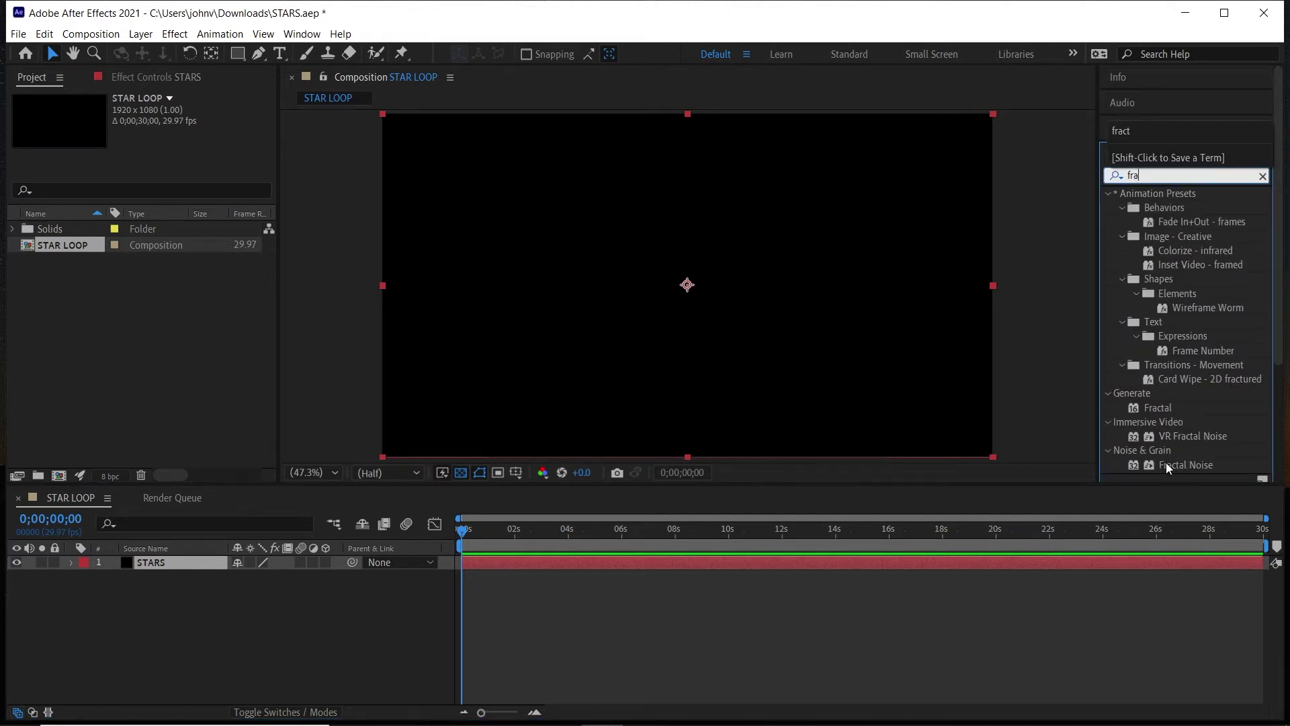
pyautogui.moveTo(1166, 462); pyautogui.dragTo(882, 367)
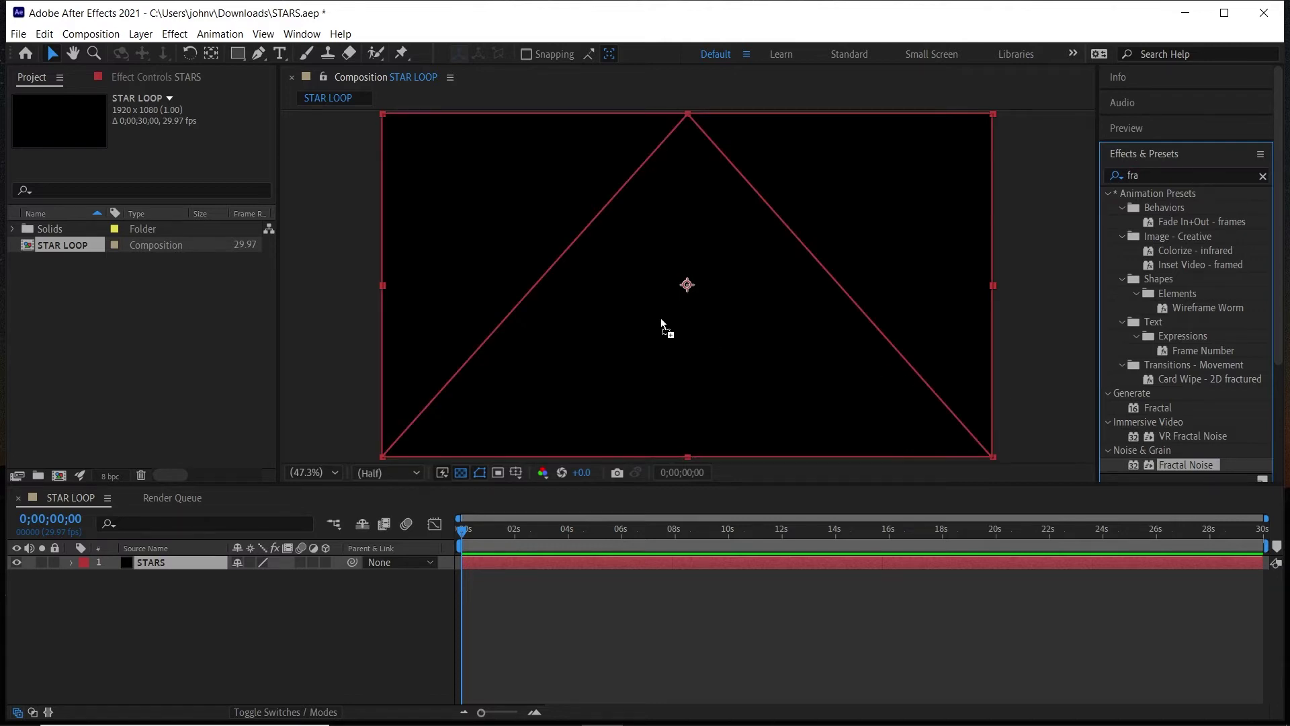
pyautogui.moveTo(662, 321); pyautogui.dragTo(661, 321)
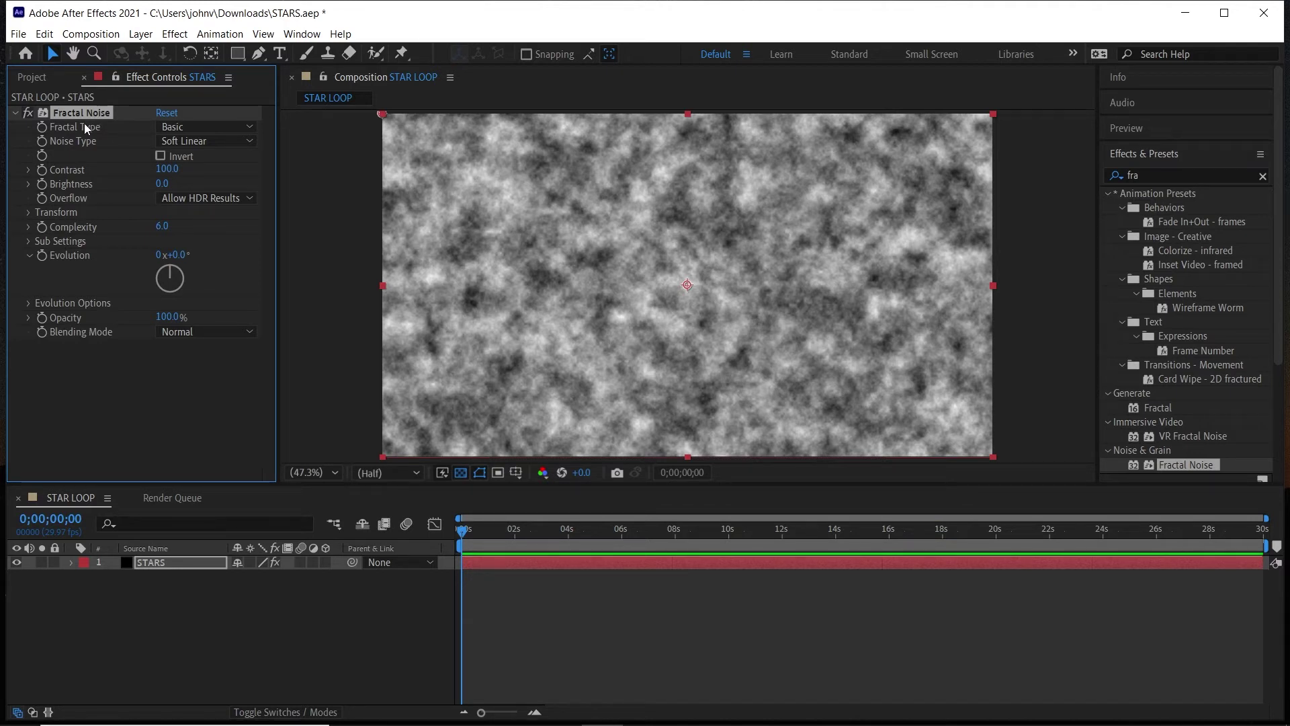
# Set Fractal Type to Turbulent Basic, keeping Soft Linear as the noise type.
pyautogui.click(177, 128)
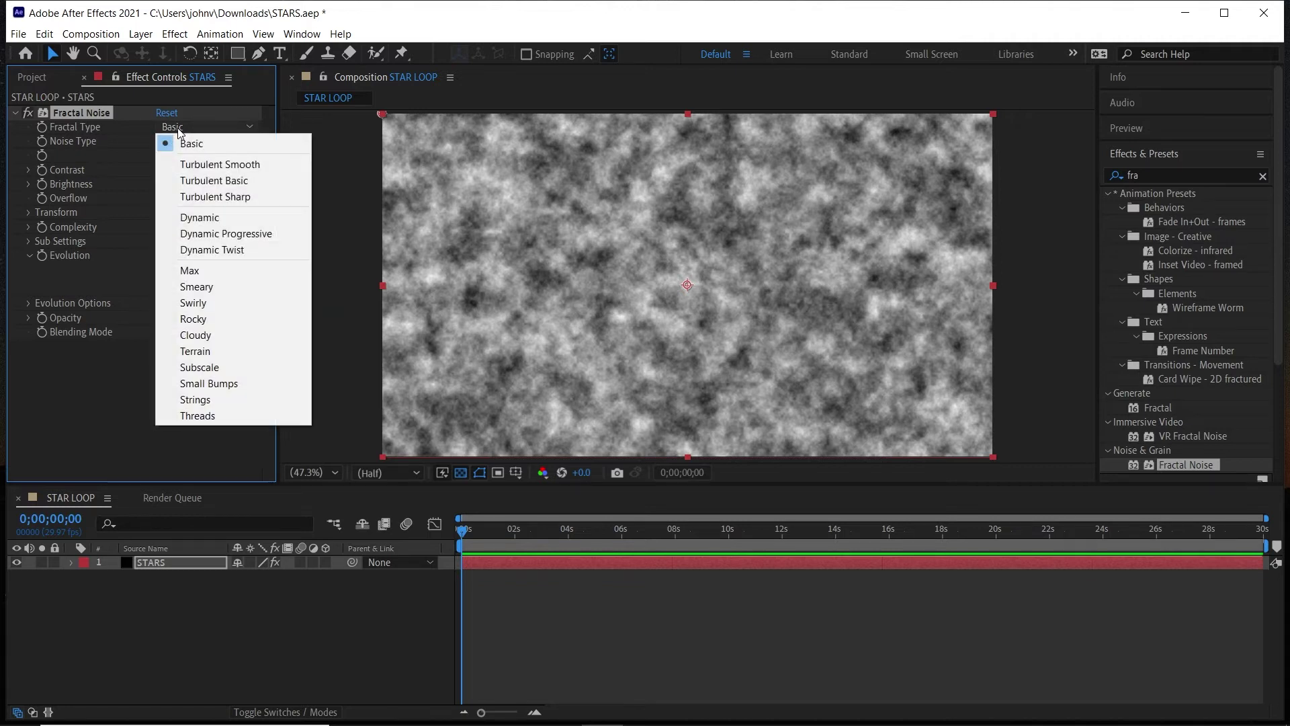
pyautogui.click(232, 183)
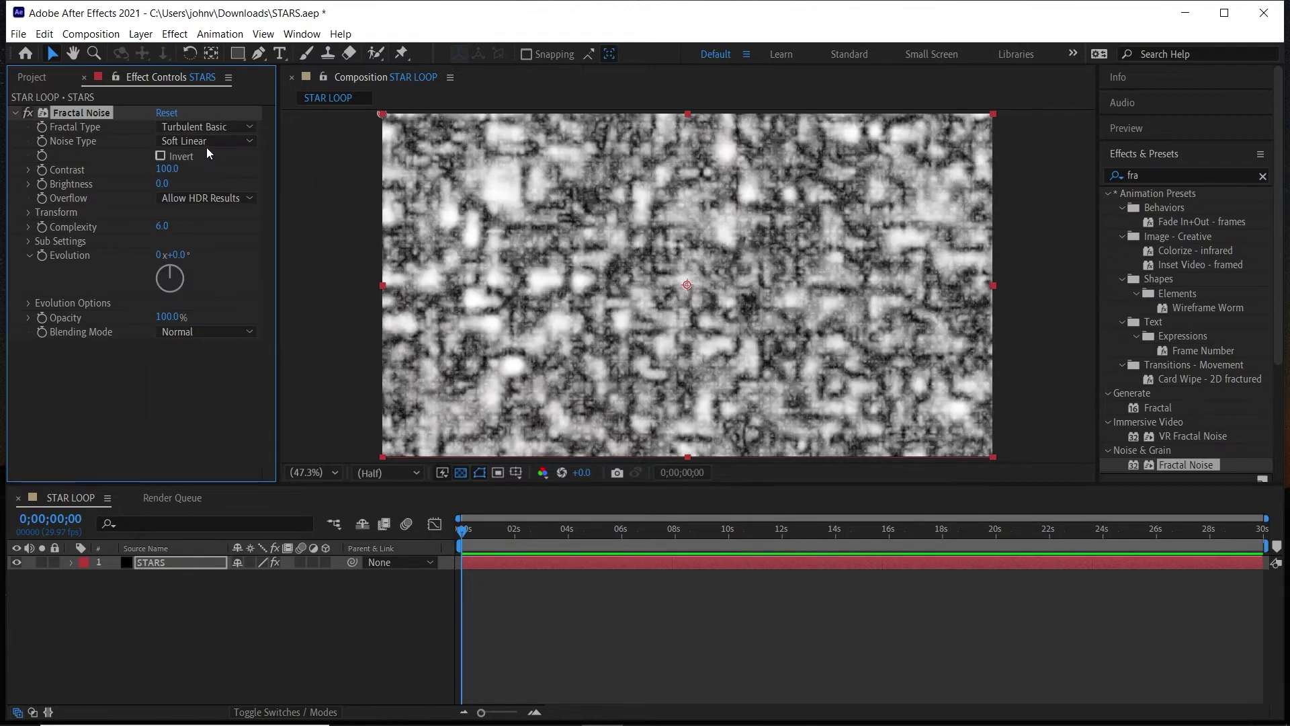
pyautogui.click(205, 142)
pyautogui.click(133, 138)
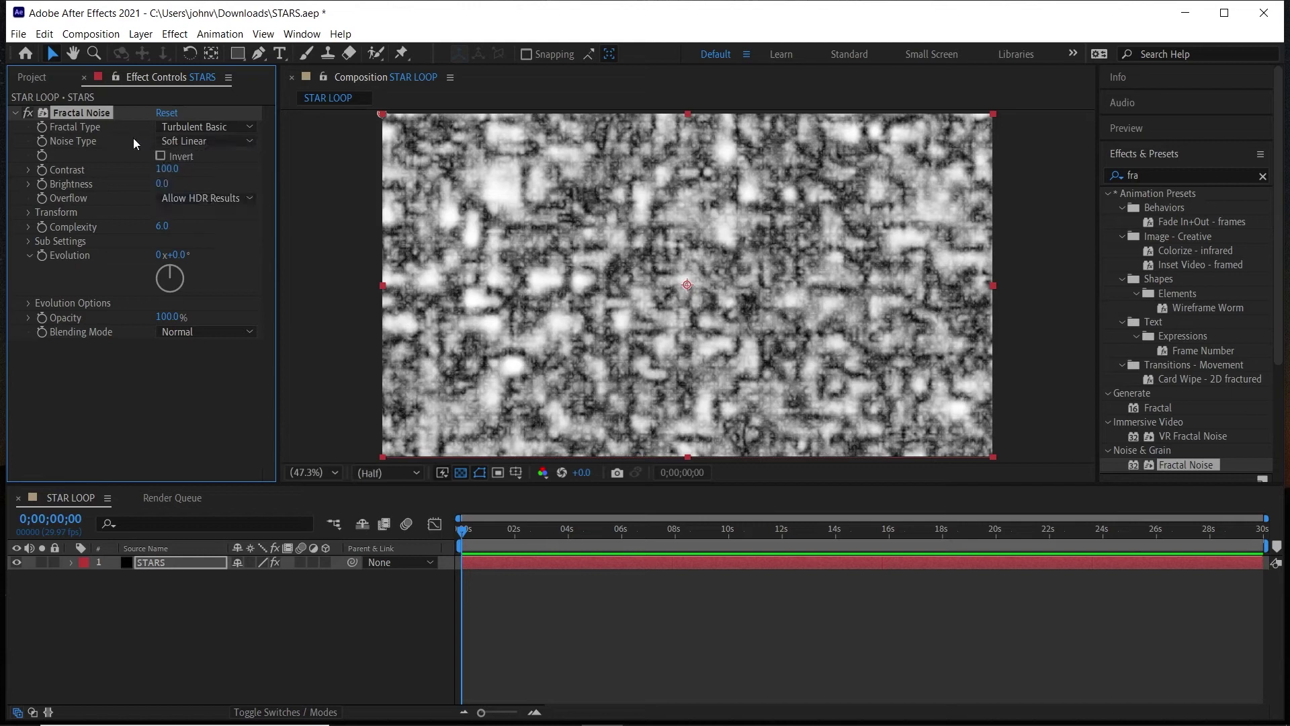
# Set Fractal Noise Contrast to 400 and Brightness to -300.
pyautogui.click(168, 170)
pyautogui.write('400')
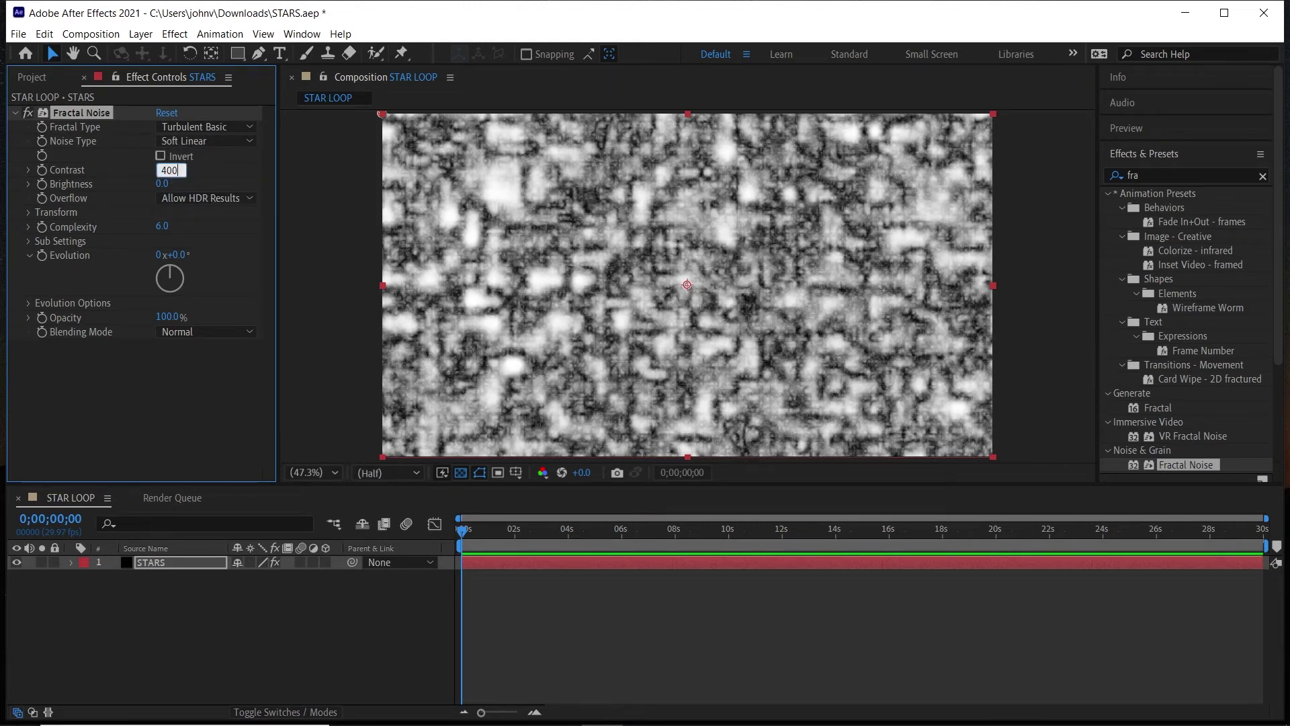
pyautogui.press('Return')
pyautogui.click(163, 185)
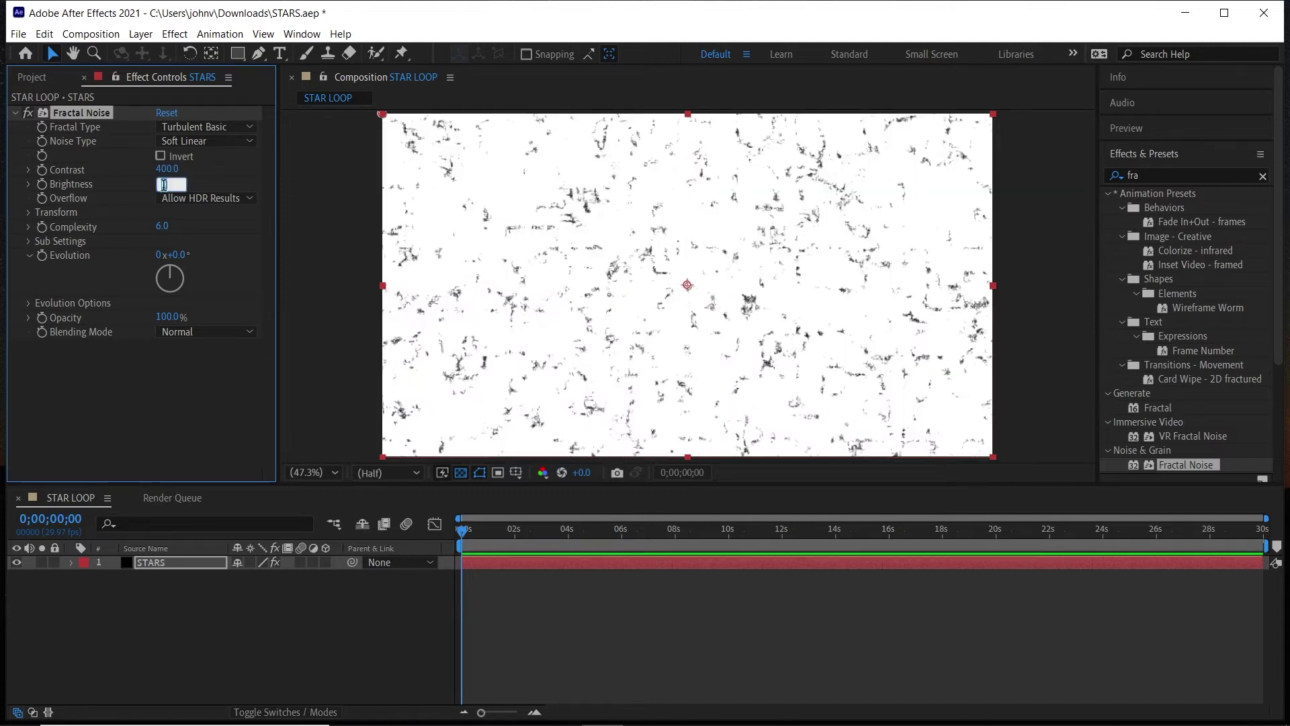
pyautogui.write('-300')
pyautogui.press('Return')
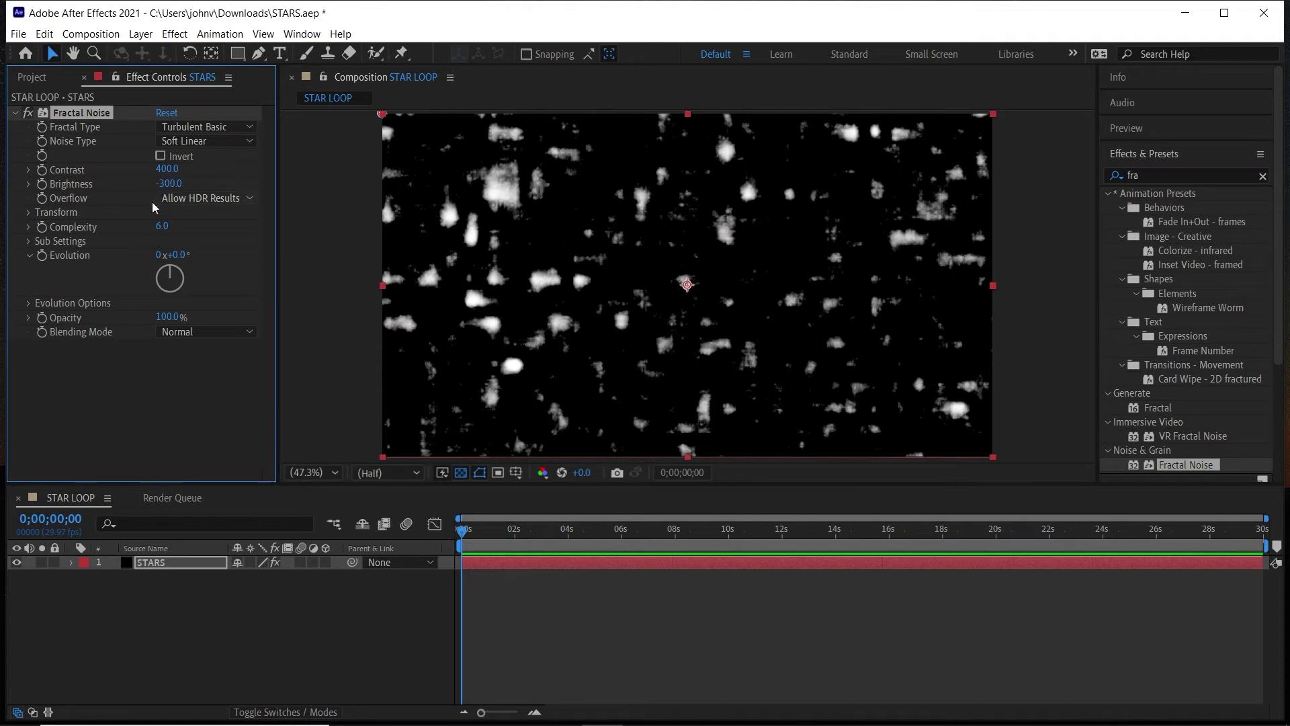
pyautogui.click(28, 212)
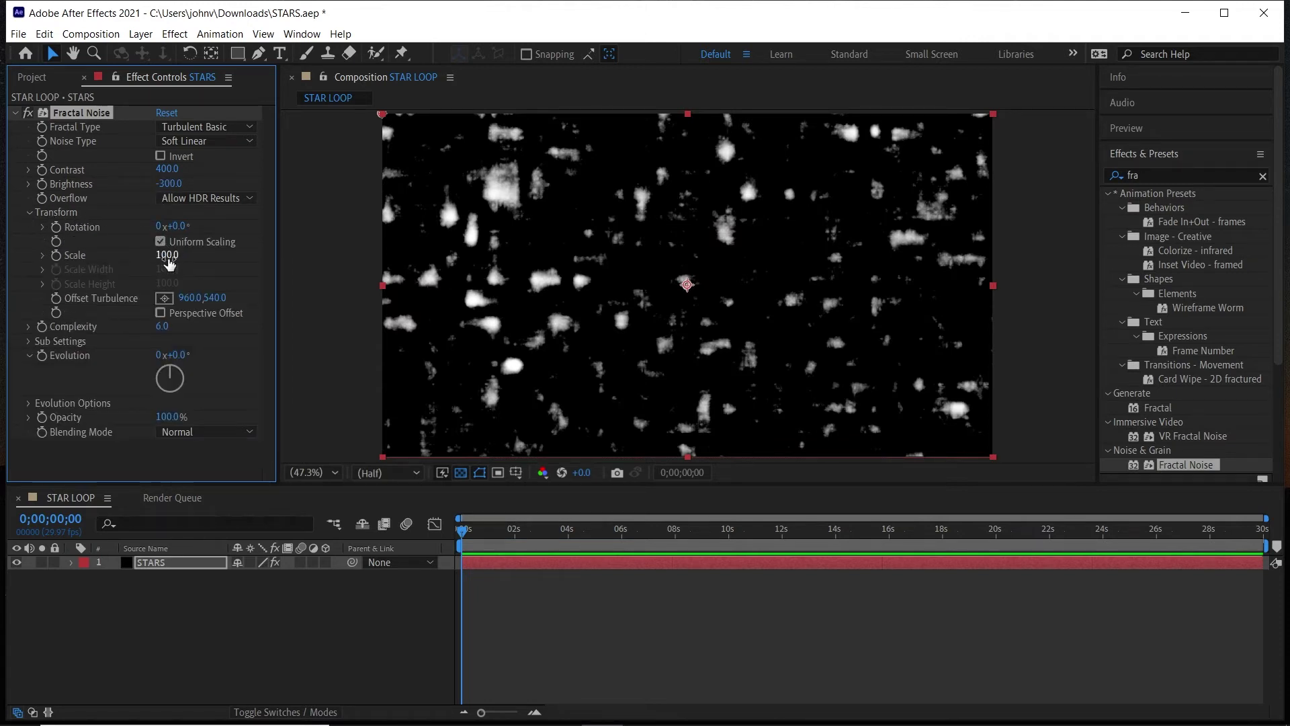
# Set the noise Scale to 5 and lower Brightness to -350.
pyautogui.click(165, 254)
pyautogui.write('5')
pyautogui.press('Return')
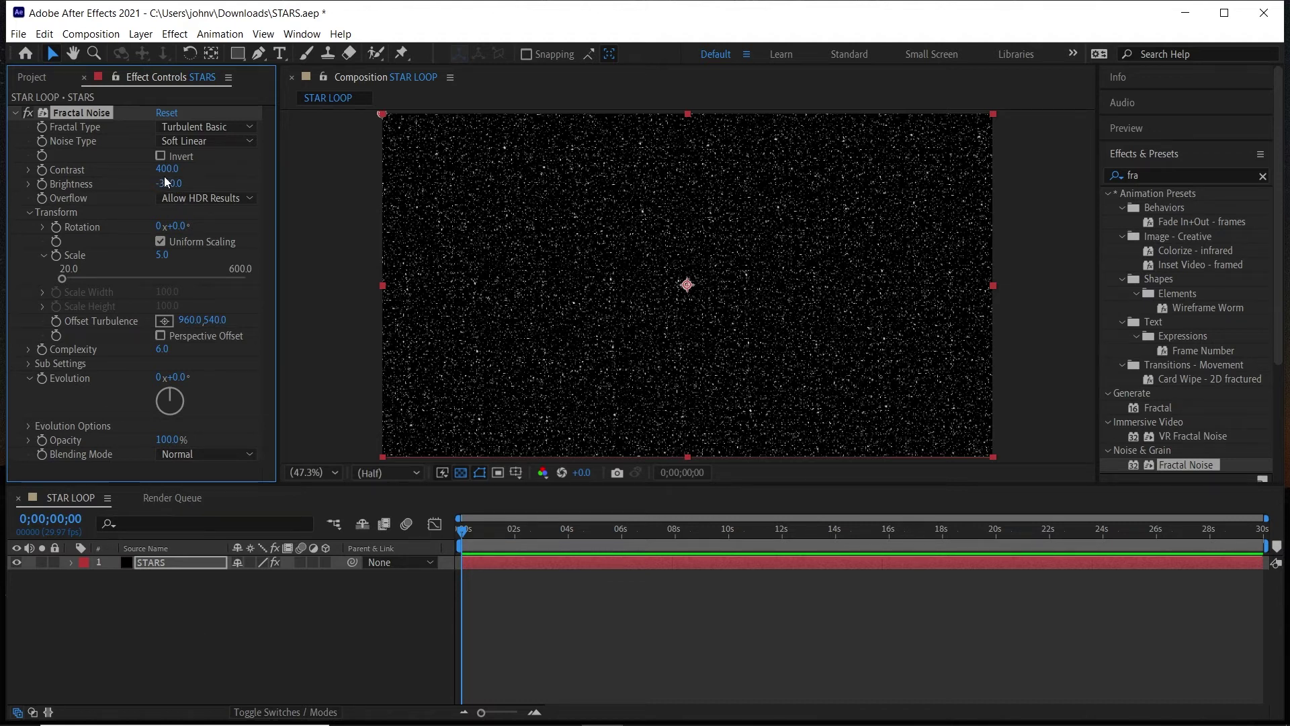
pyautogui.moveTo(168, 185)
pyautogui.mouseDown()
pyautogui.moveTo(94, 181)
pyautogui.moveTo(193, 178)
pyautogui.moveTo(148, 183)
pyautogui.mouseUp()
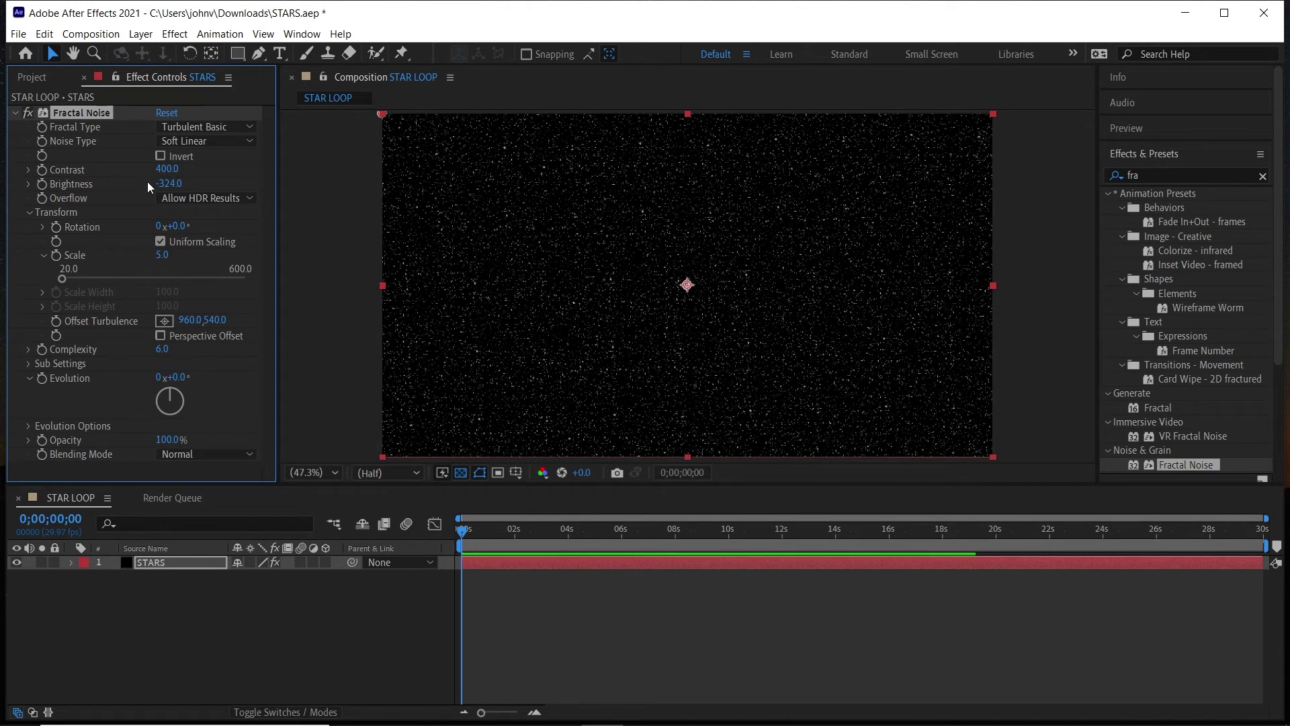
pyautogui.click(166, 183)
pyautogui.write('-3')
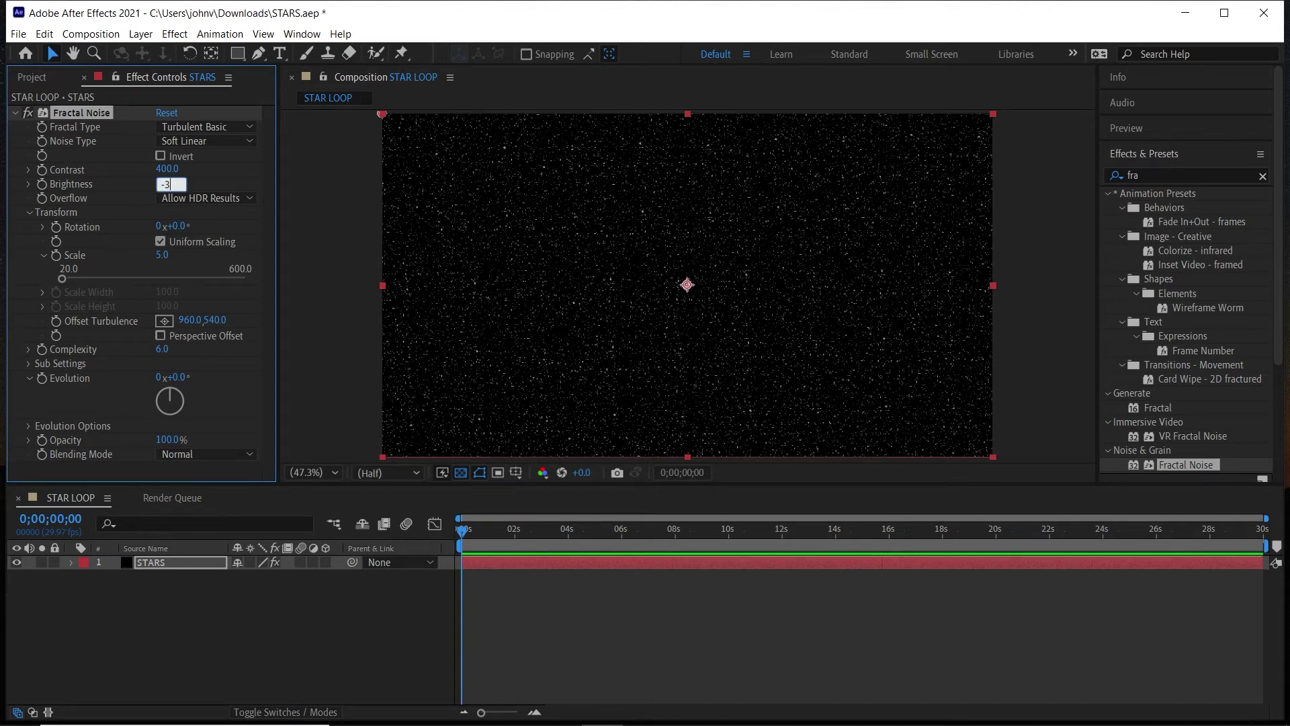
pyautogui.write('60')
pyautogui.press('Return')
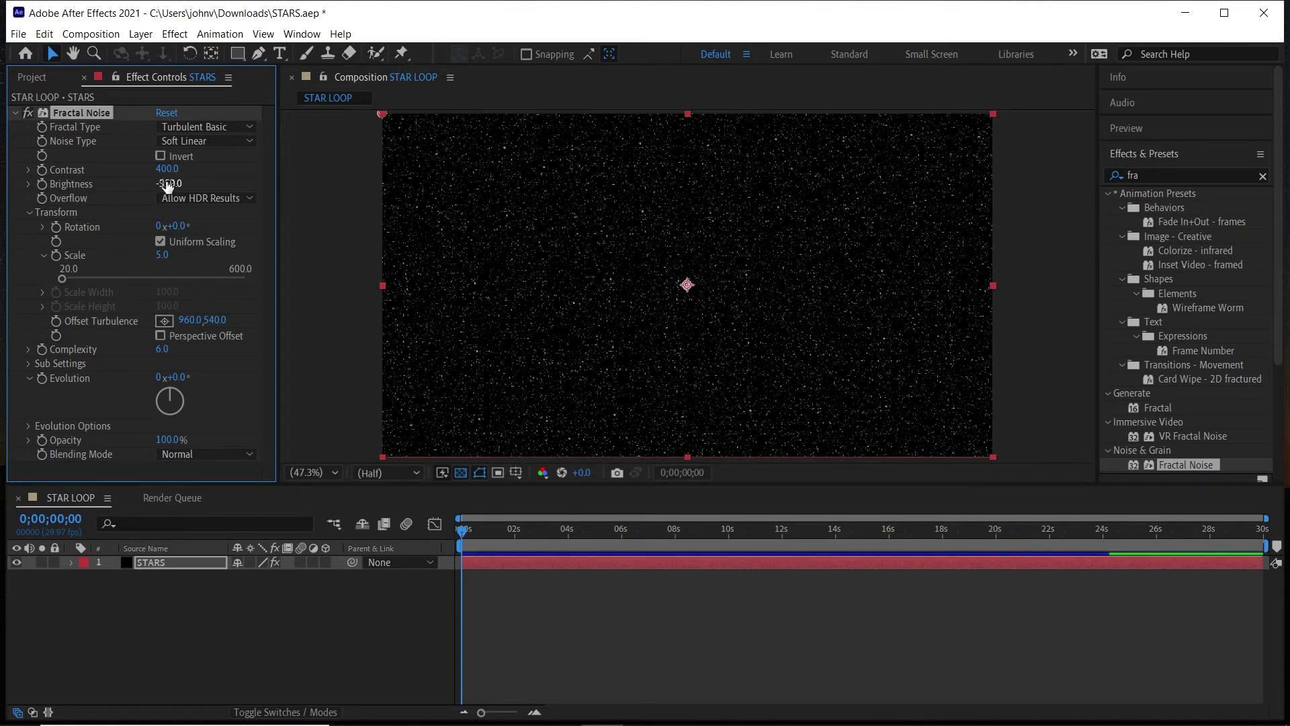
# Try a noise Scale of 7, then set Scale back to 5.
pyautogui.click(163, 255)
pyautogui.write('7')
pyautogui.press('Return')
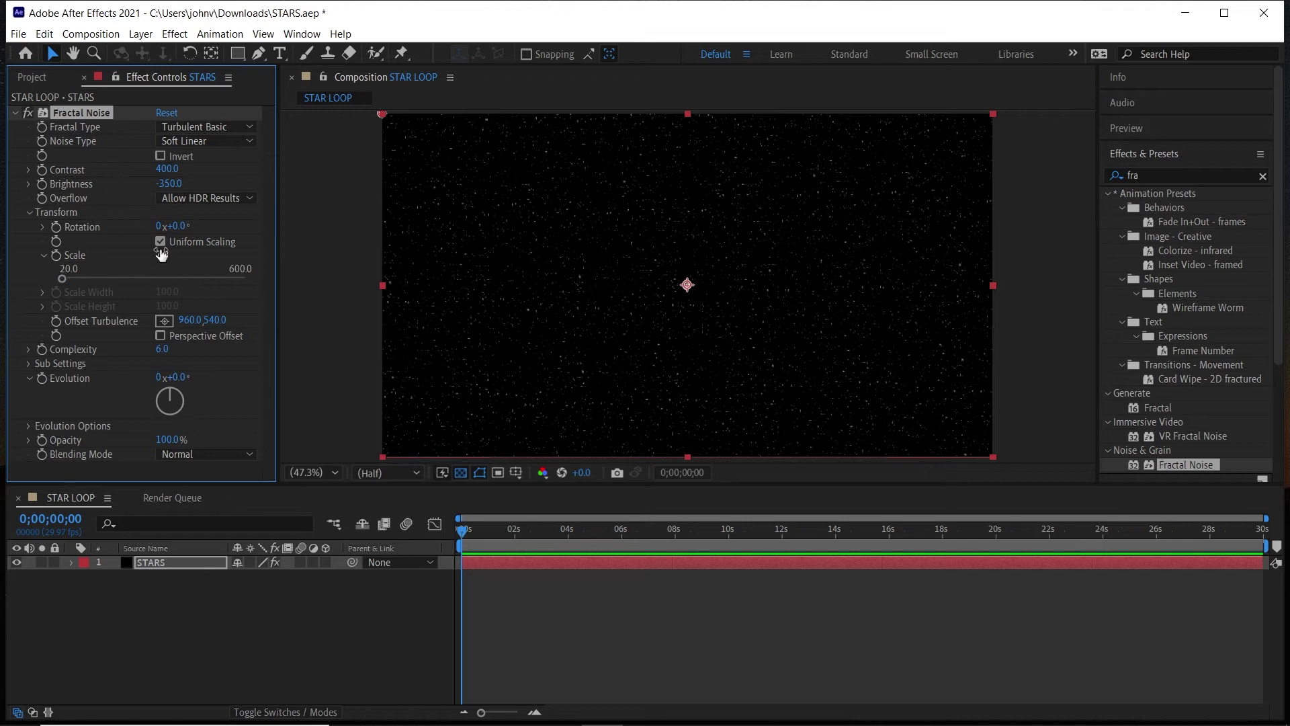
pyautogui.write('5')
pyautogui.press('Return')
# Turn on Cycle Evolution in the Fractal Noise Evolution Options.
pyautogui.click(27, 426)
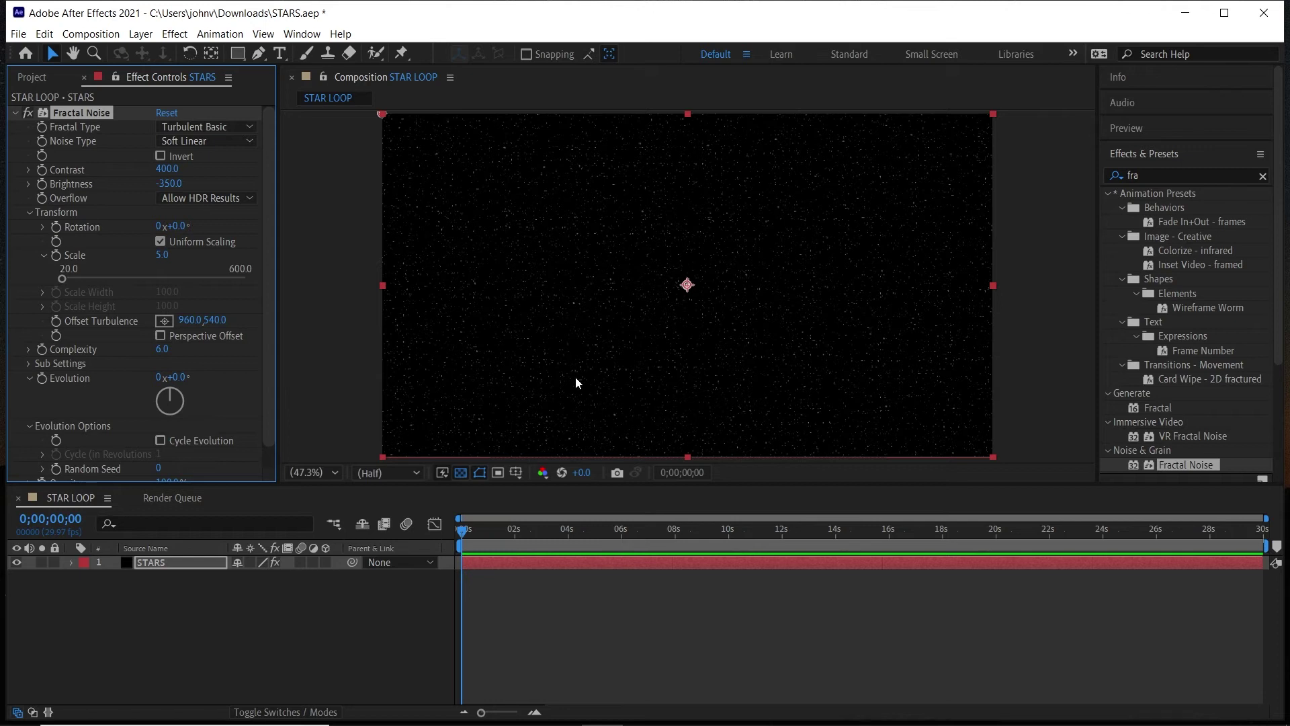
pyautogui.click(162, 441)
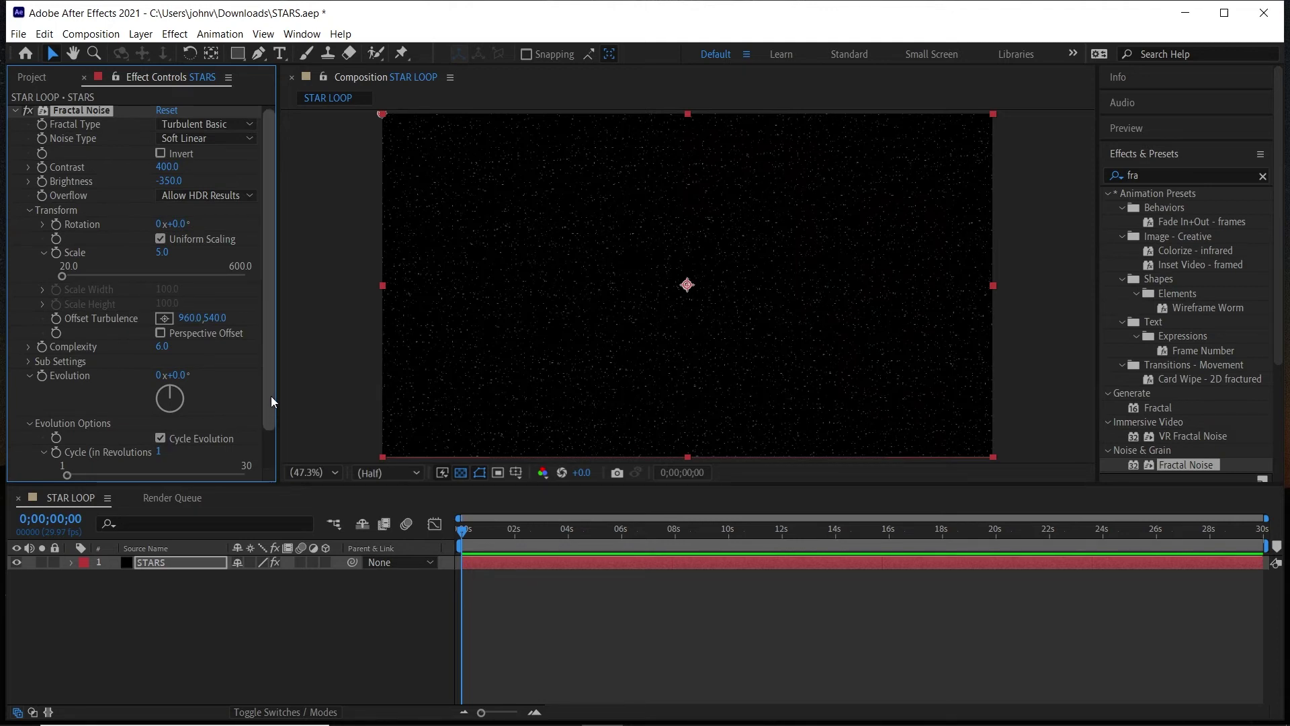
pyautogui.moveTo(272, 396); pyautogui.dragTo(264, 442)
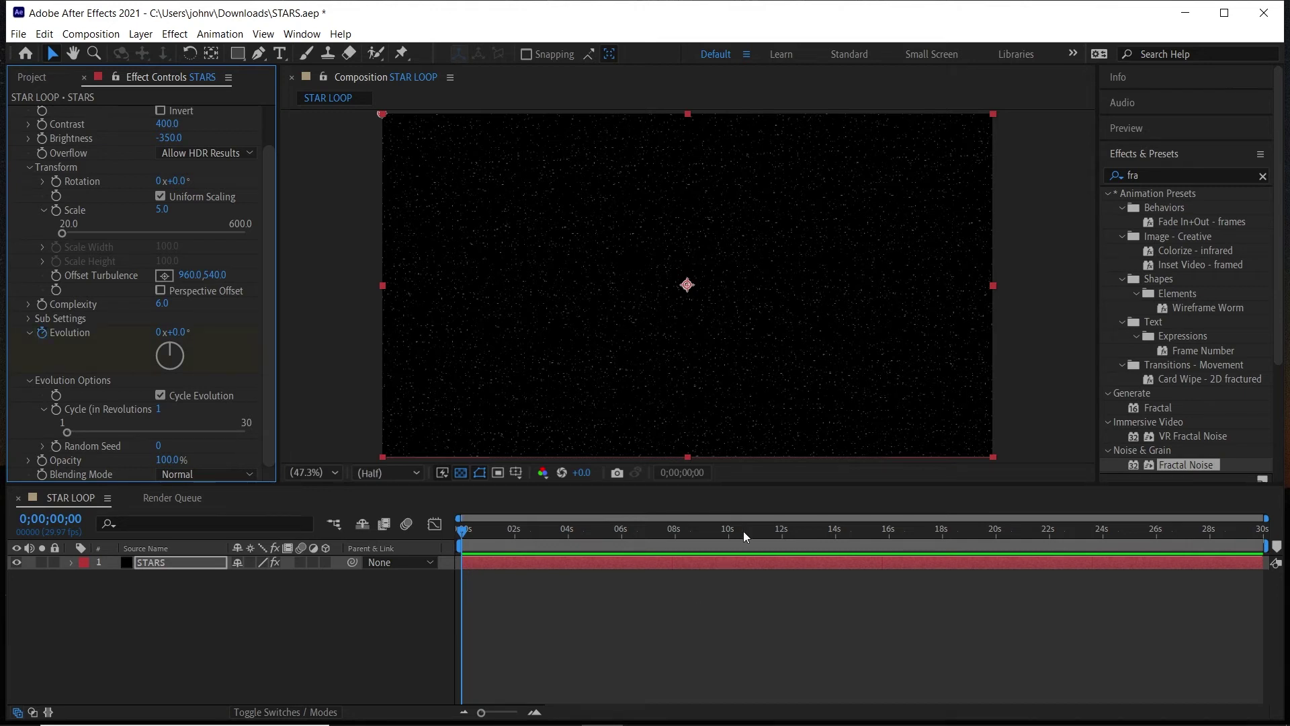
# Keyframe Evolution to 5 revolutions at the last frame, then return to 0;00;00;00.
pyautogui.moveTo(740, 527); pyautogui.dragTo(1283, 537)
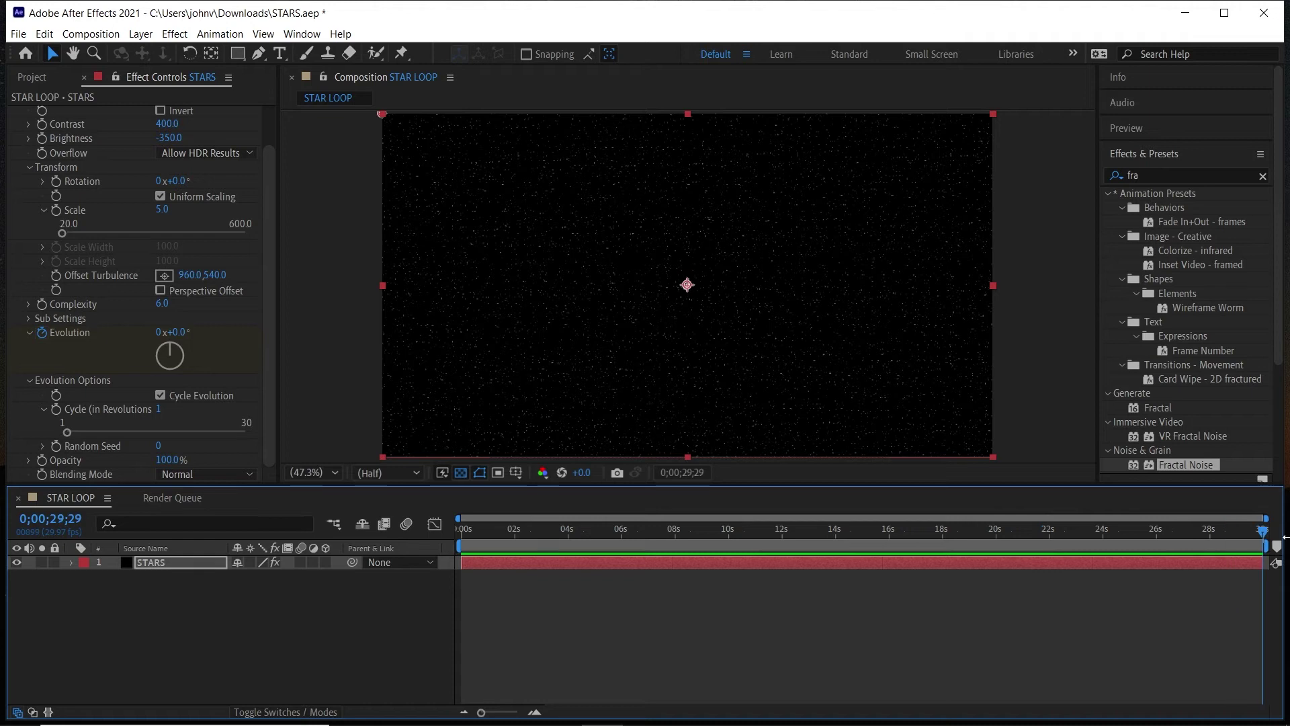
pyautogui.click(157, 332)
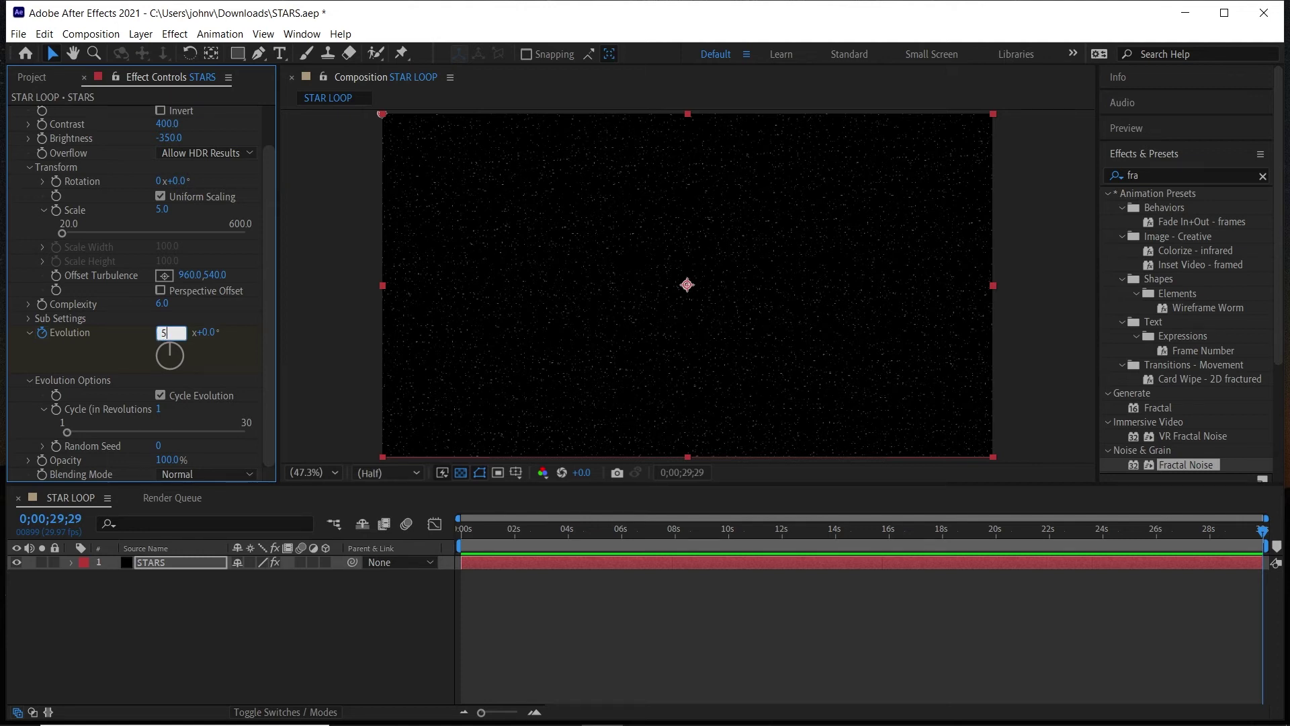
pyautogui.press('Return')
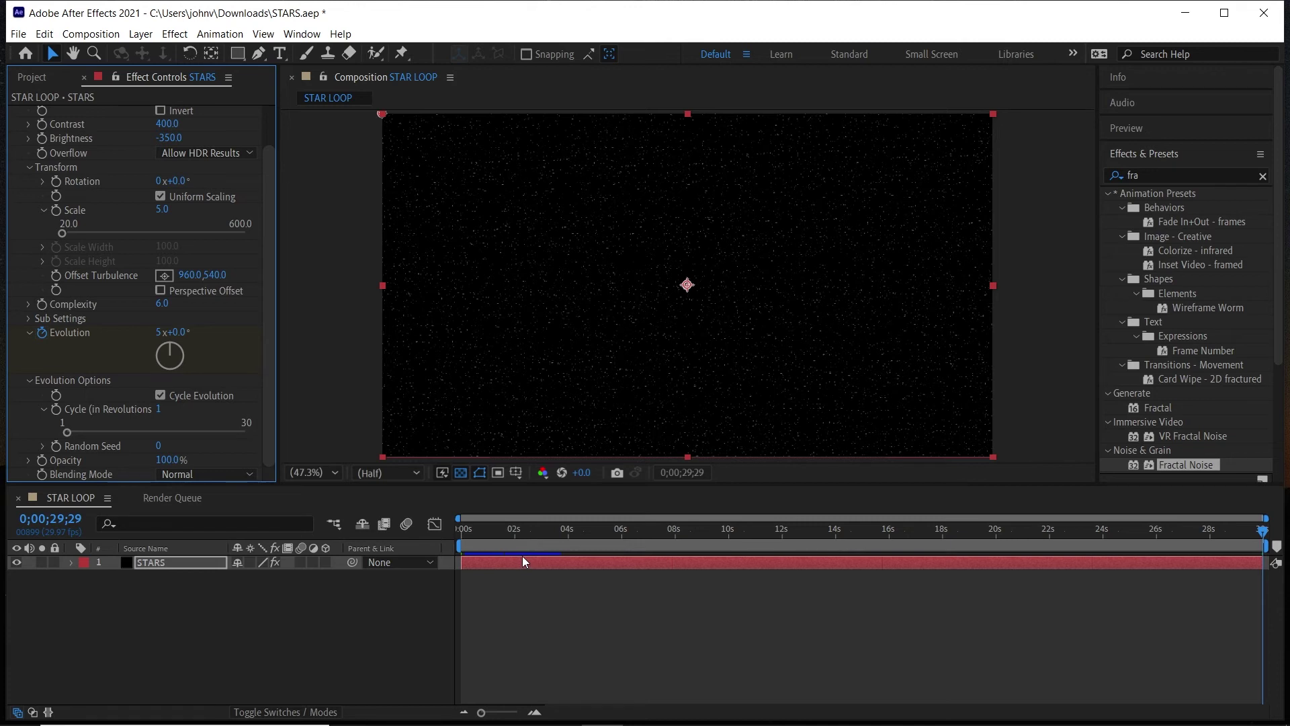
pyautogui.moveTo(555, 531); pyautogui.dragTo(403, 530)
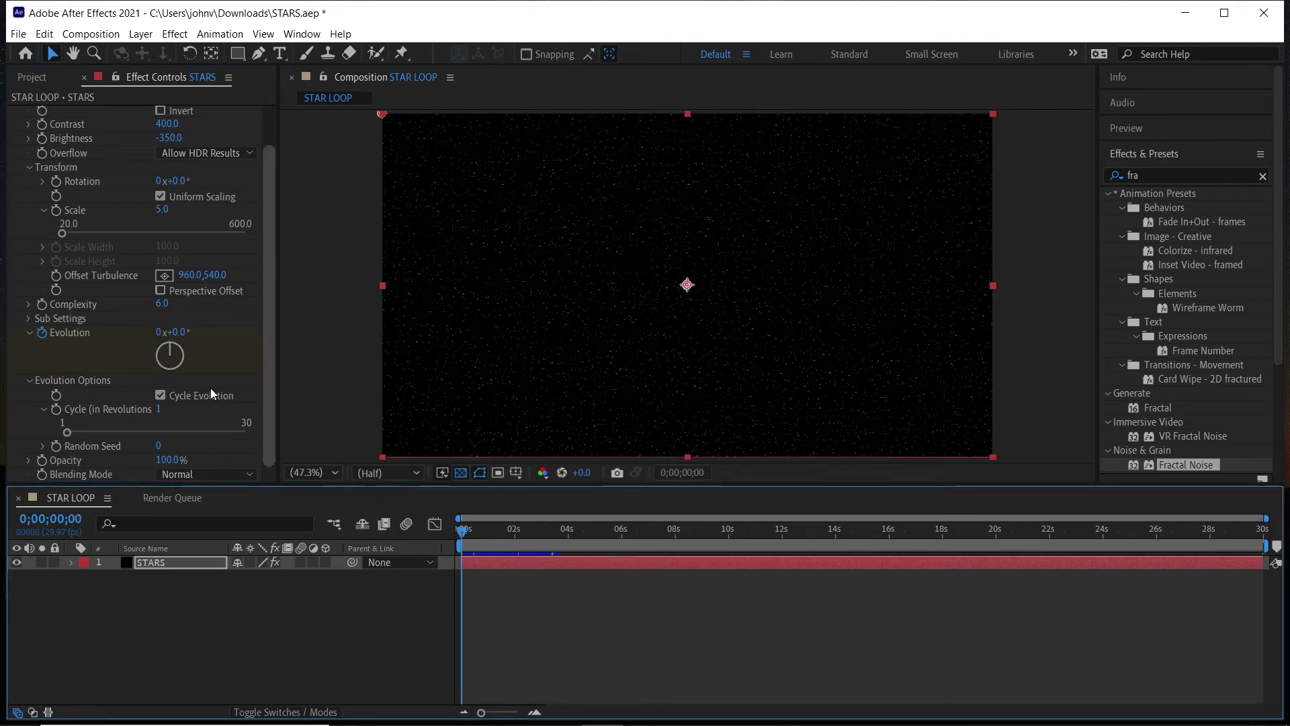
pyautogui.moveTo(491, 527); pyautogui.dragTo(407, 533)
pyautogui.click(297, 663)
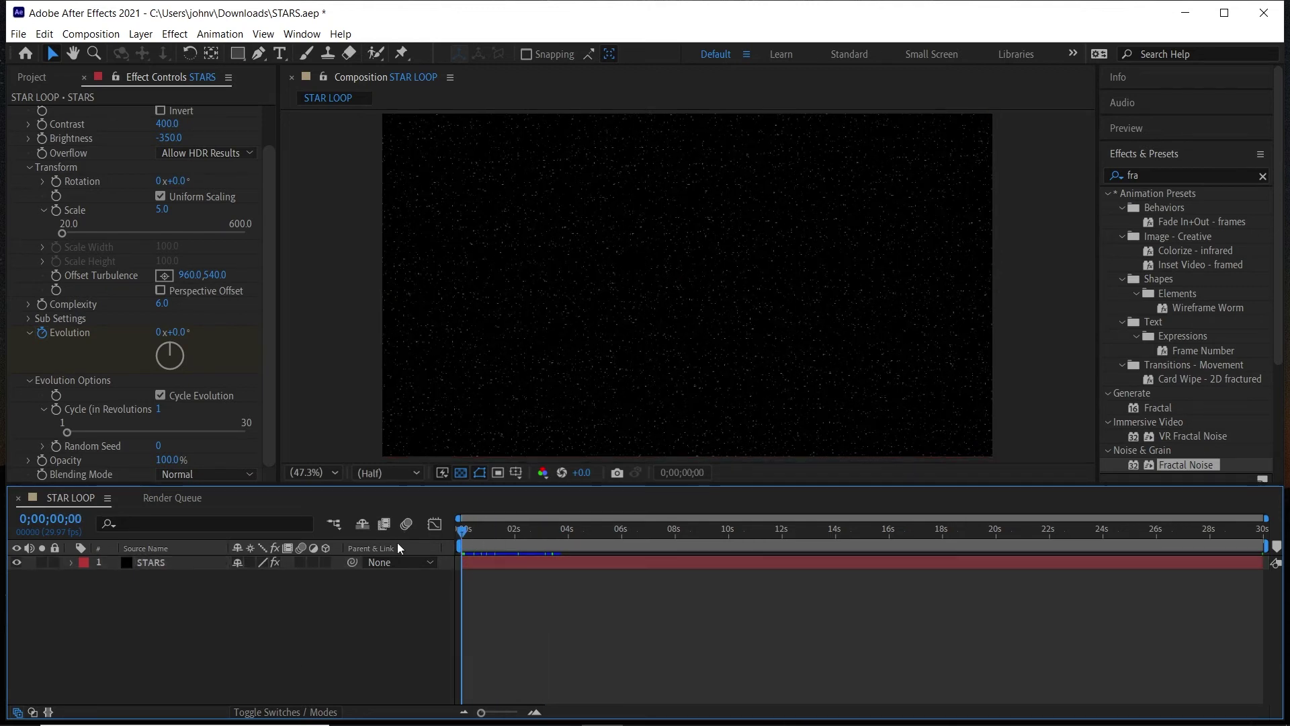
pyautogui.press('space')
pyautogui.press('space')
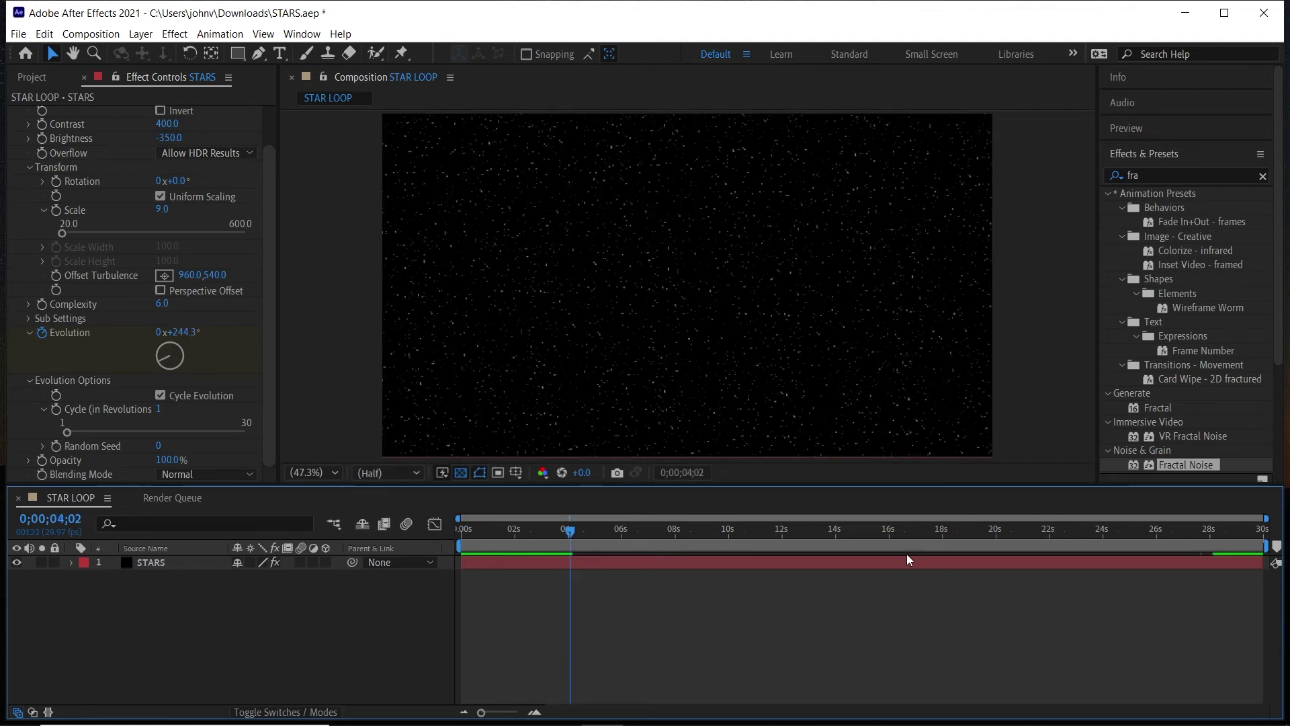
pyautogui.click(906, 556)
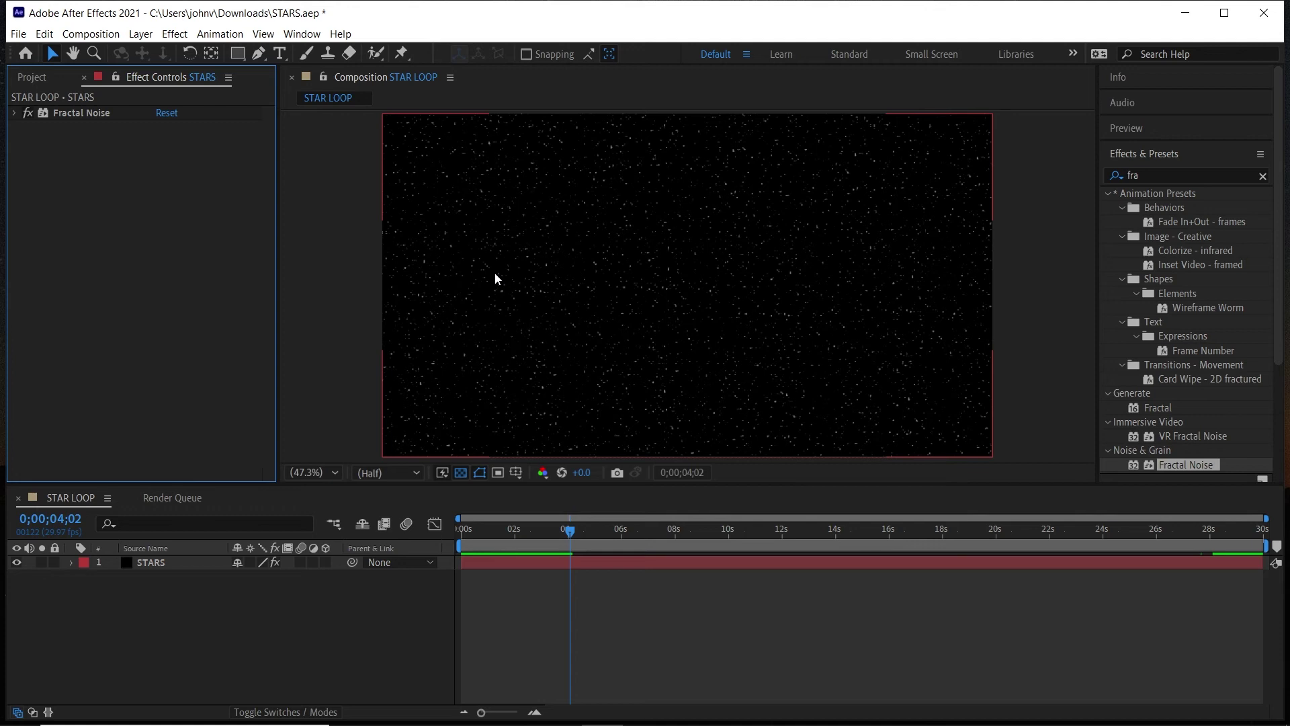
pyautogui.scroll(9, 547, 195)
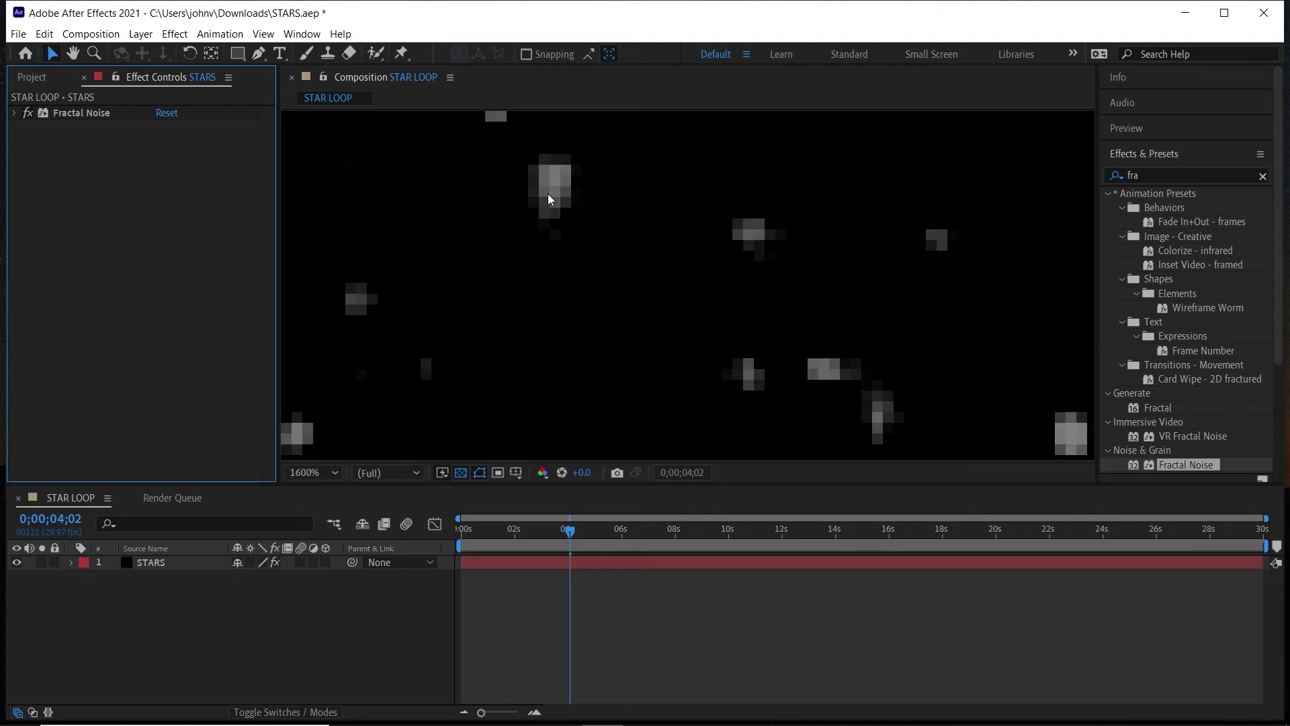
pyautogui.click(305, 473)
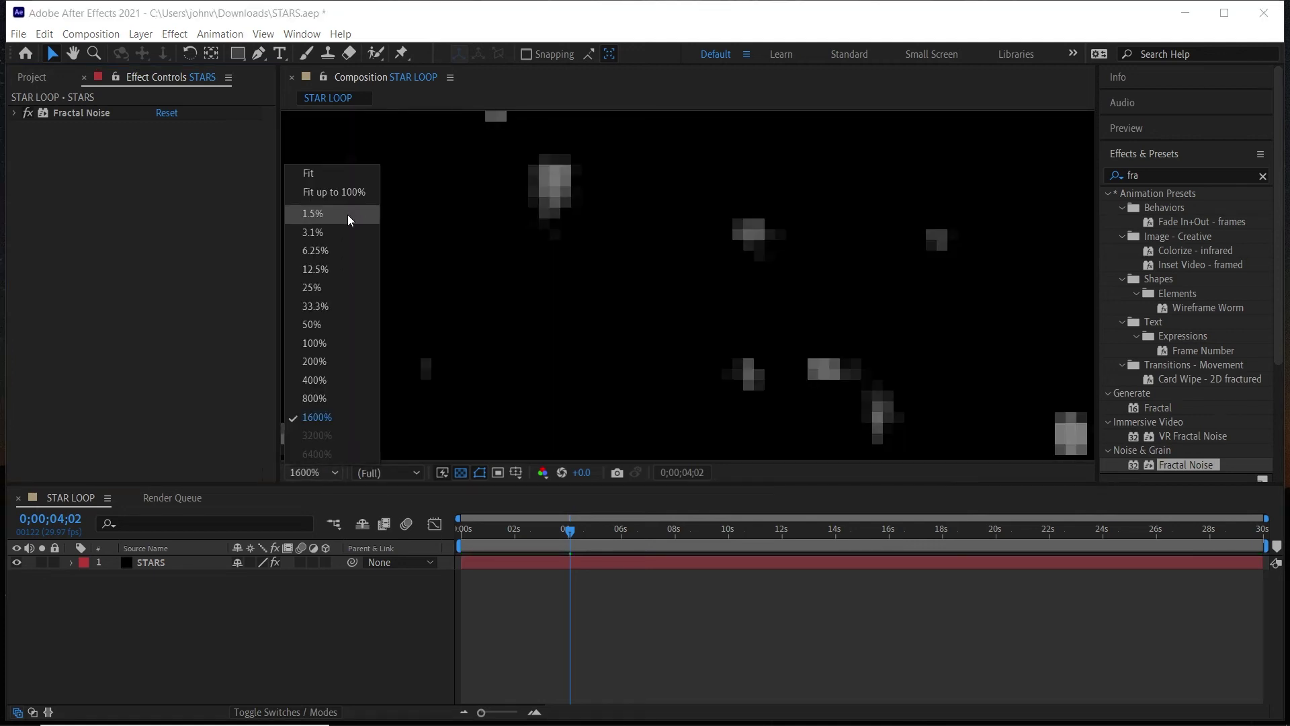
pyautogui.click(336, 188)
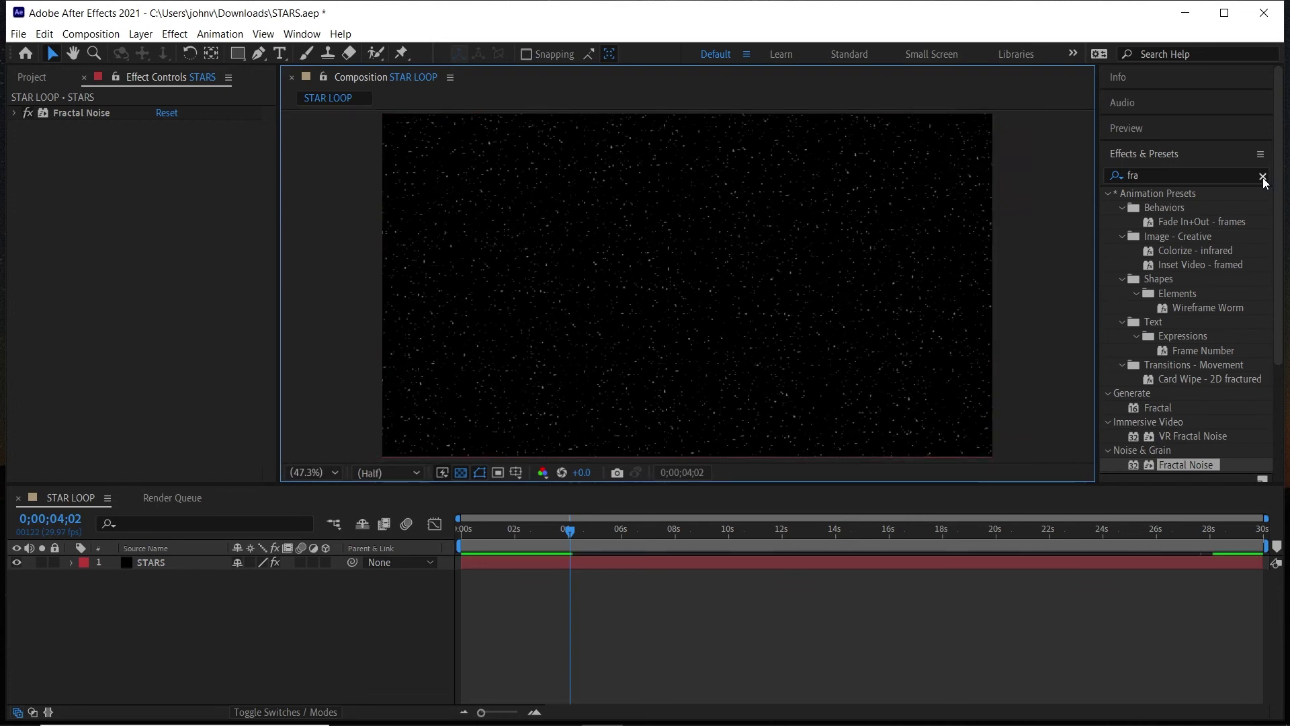
pyautogui.click(1256, 173)
# Search Effects & Presets for 'blur' and apply Gaussian Blur to the STARS layer.
pyautogui.click(1263, 176)
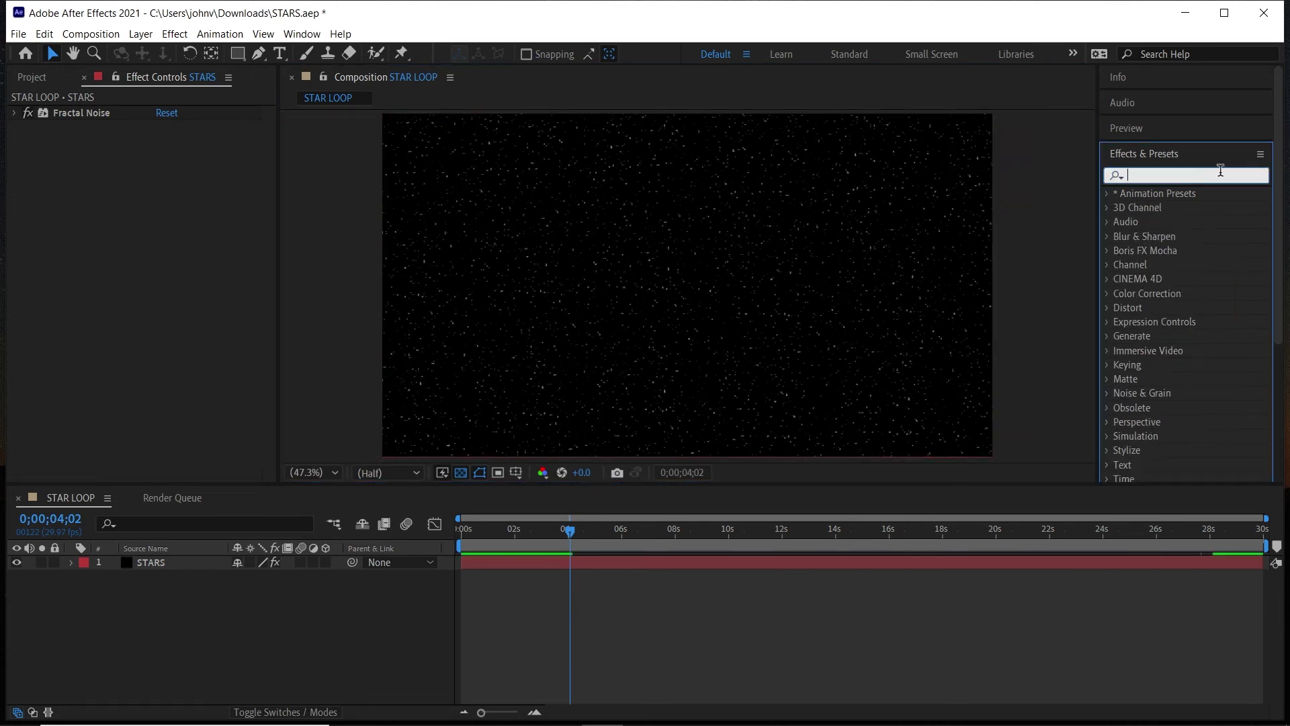
pyautogui.write('blur')
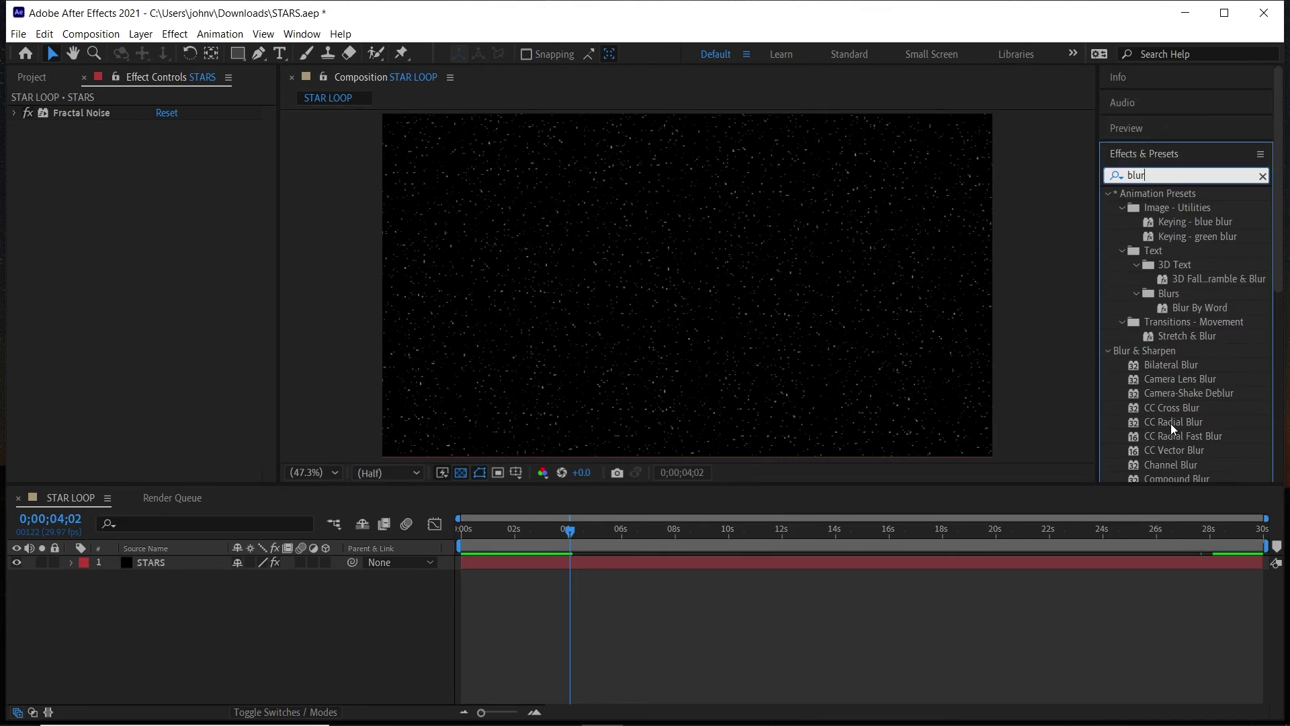
pyautogui.scroll(-3, 1170, 423)
pyautogui.moveTo(1173, 397); pyautogui.dragTo(627, 288)
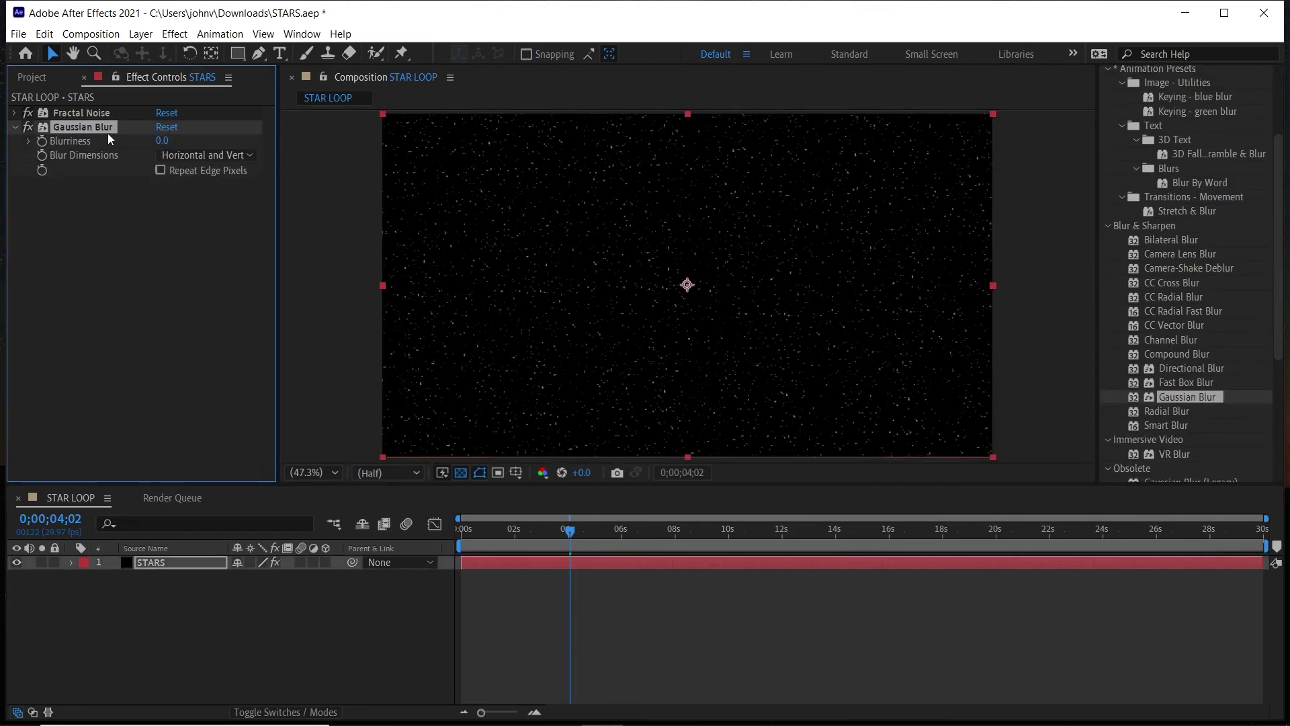
# Set the Gaussian Blur Blurriness to 3.0.
pyautogui.click(164, 141)
pyautogui.write('3')
pyautogui.press('Return')
pyautogui.click(163, 672)
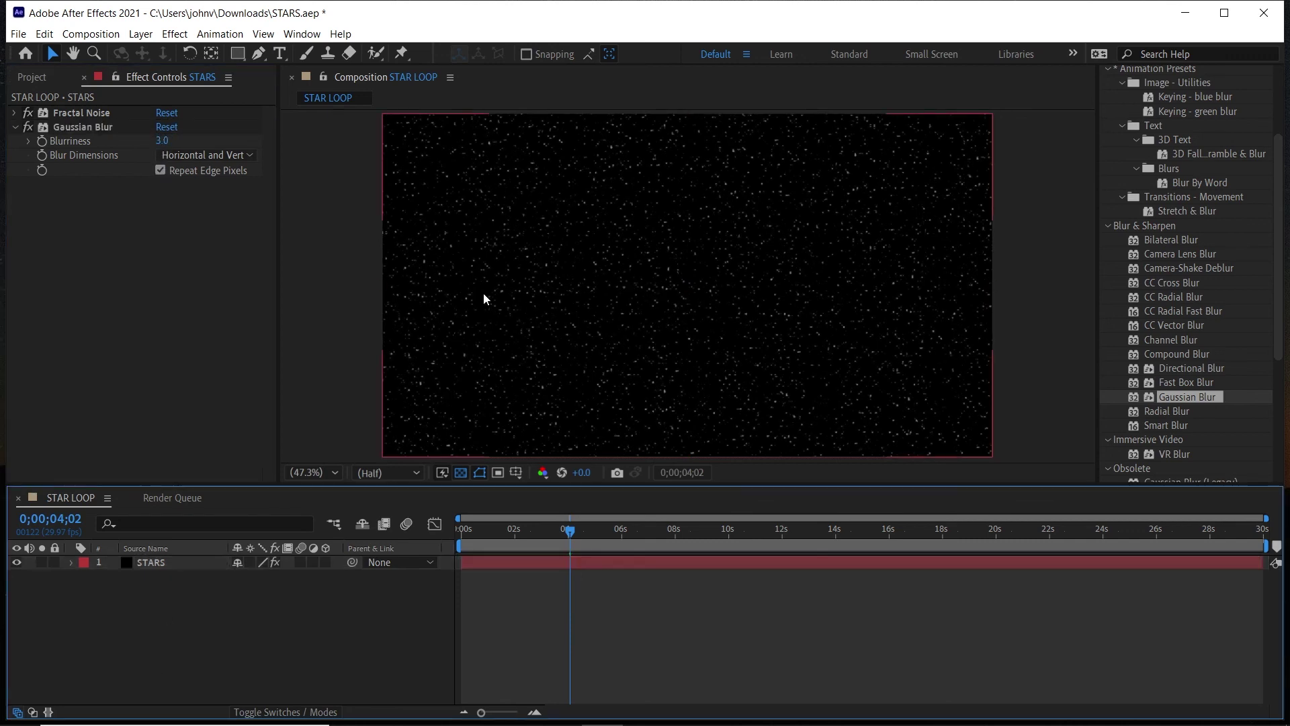